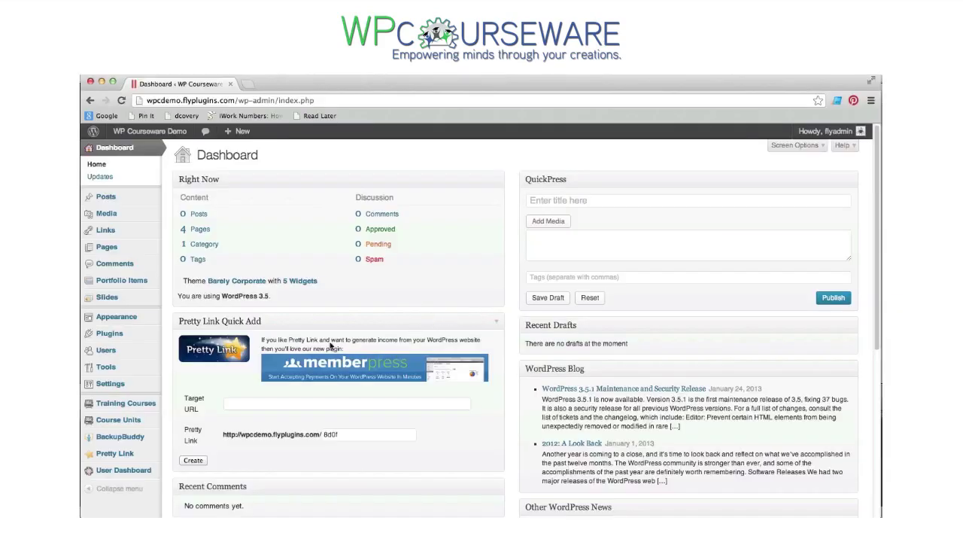
- Create a course titled 'Social Media Marketing' described 'How to Use Social Media to Create More Leads for Your Small Business'
mouse_move(125, 410)
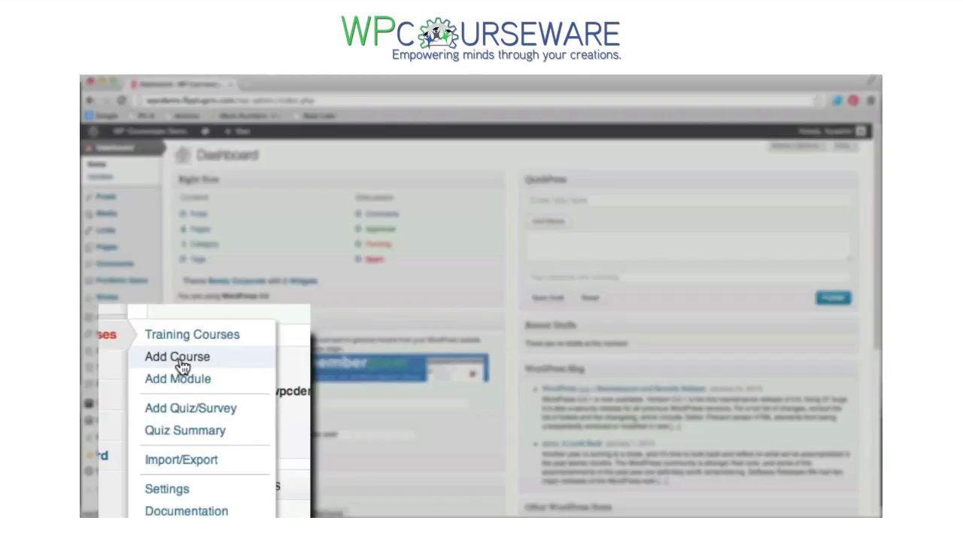
left_click(188, 419)
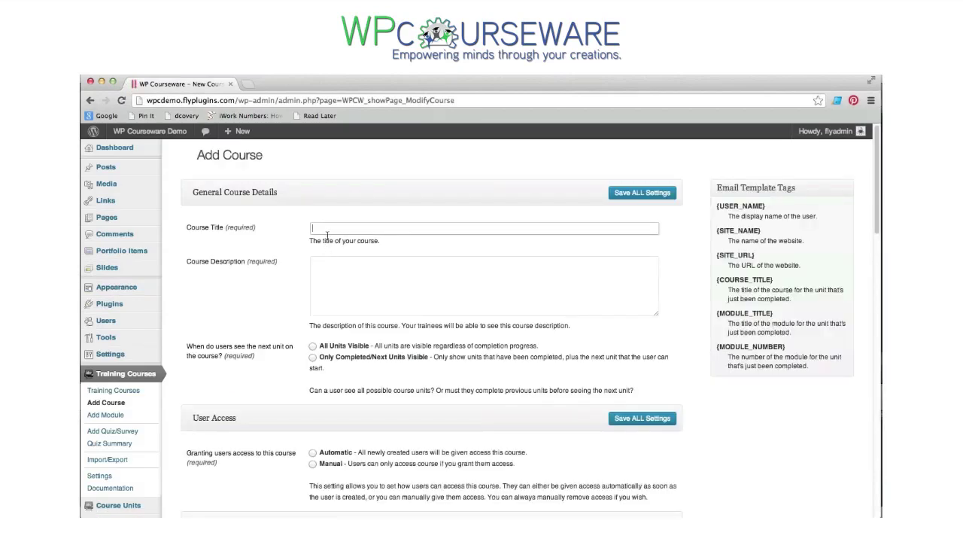
type("Social Media Marketing")
key("Tab")
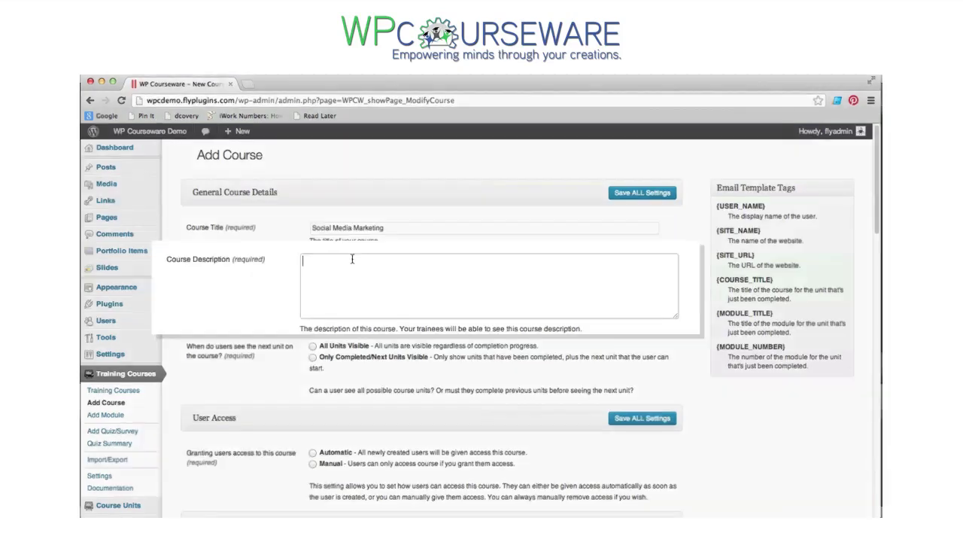
type("How to Use Social Media to Create More Leads for Your Small Business")
- Set unit visibility to Only Completed/Next Units Visible, keeping Automatic access for new users
scroll(340, 305, "down", 1)
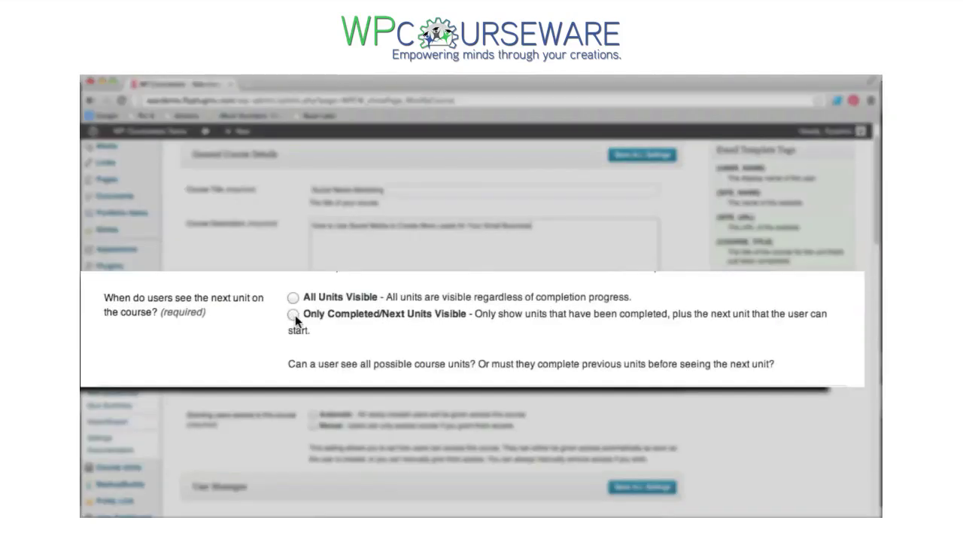
left_click(294, 315)
scroll(452, 336, "down", 3)
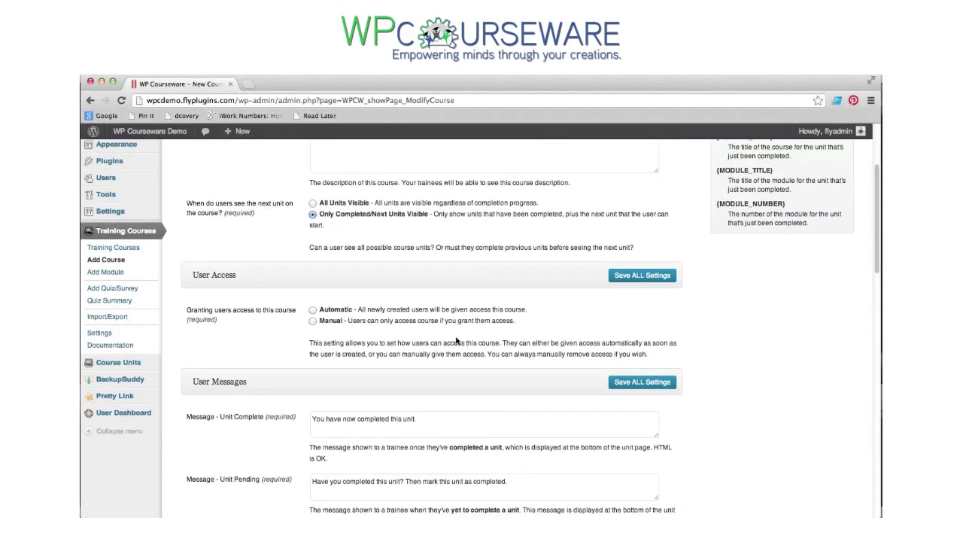
scroll(456, 341, "down", 1)
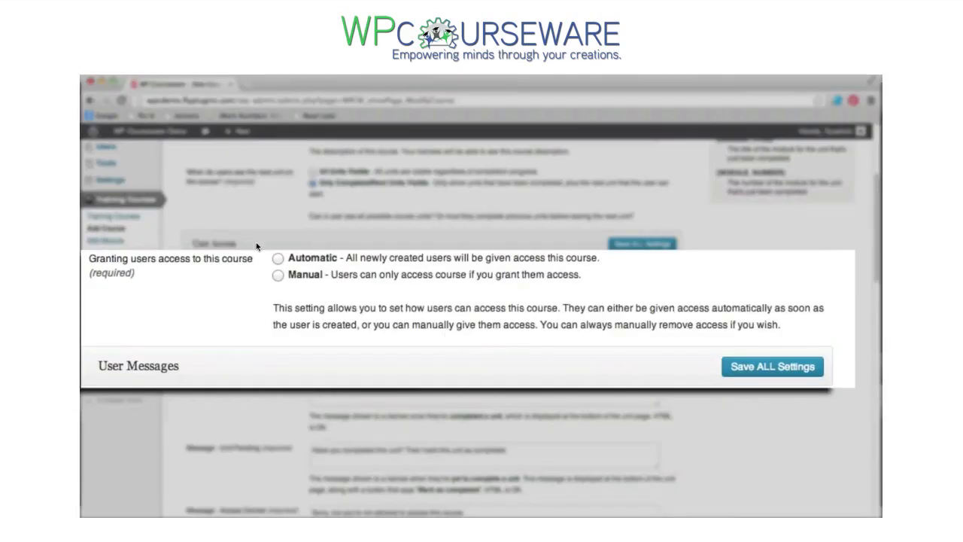
scroll(423, 302, "down", 5)
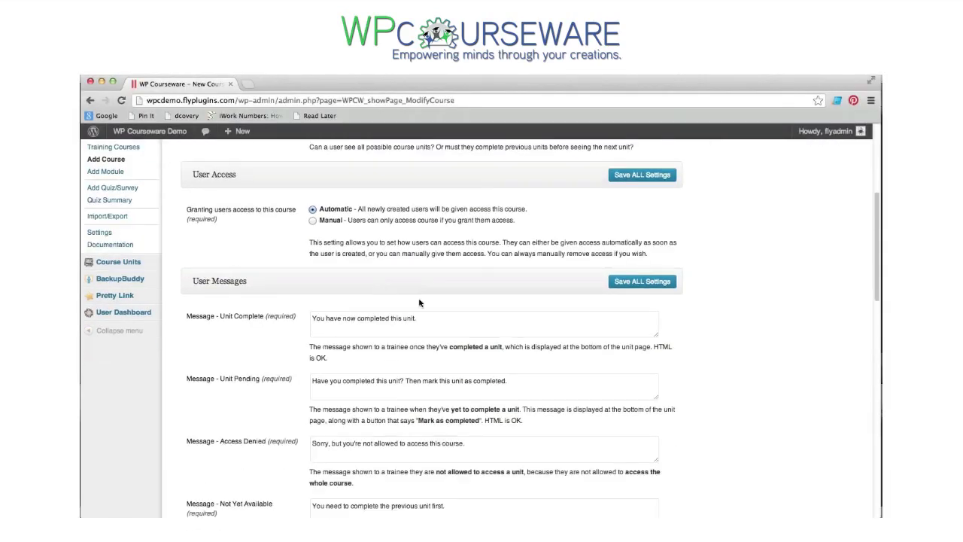
scroll(424, 304, "down", 5)
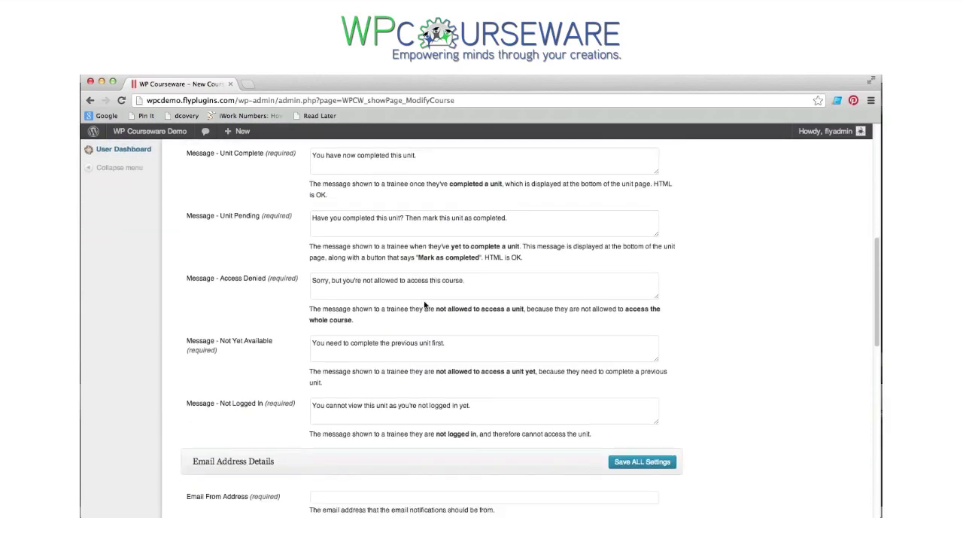
scroll(426, 301, "down", 2)
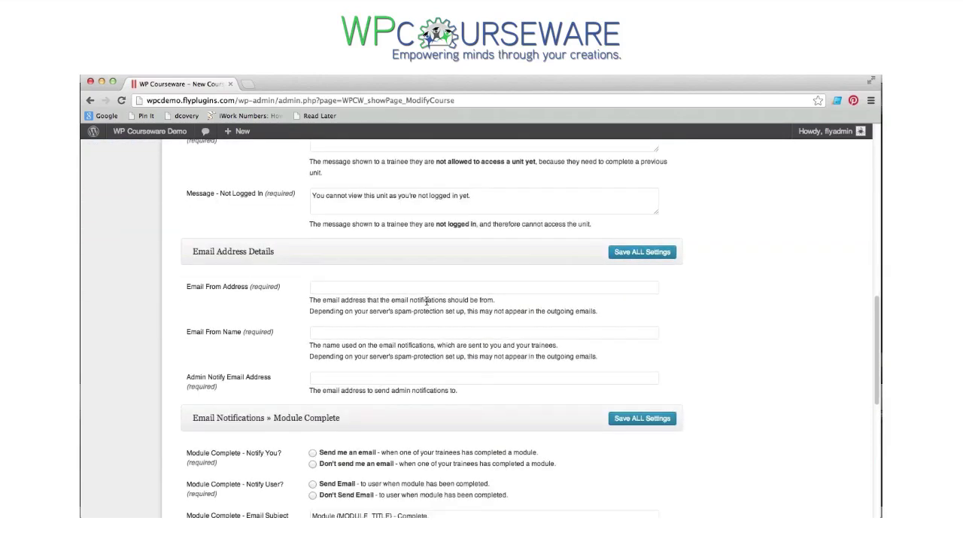
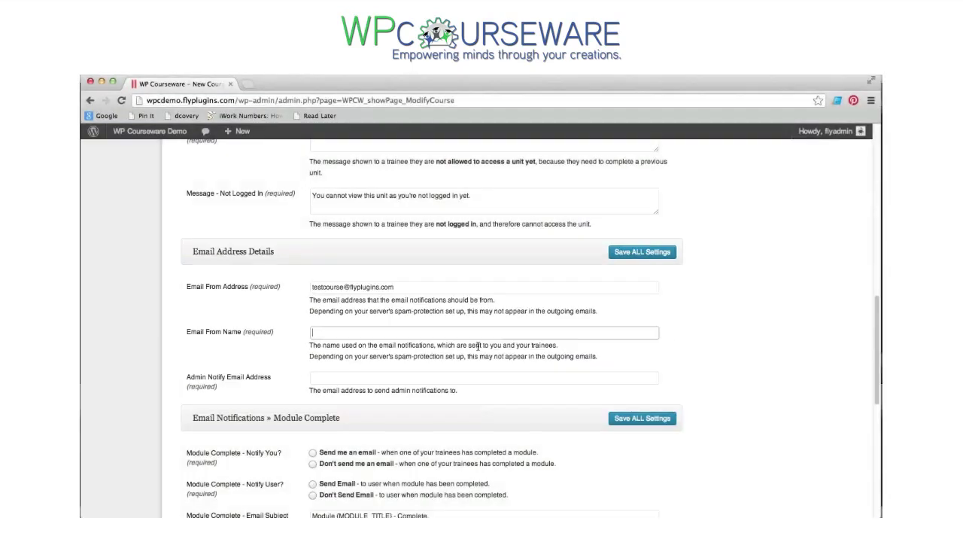
- Fill in the sender email address, sender name 'Fly Plugins', and the admin notification email address
left_click(484, 332)
type("Fly Plugins")
left_click(484, 377)
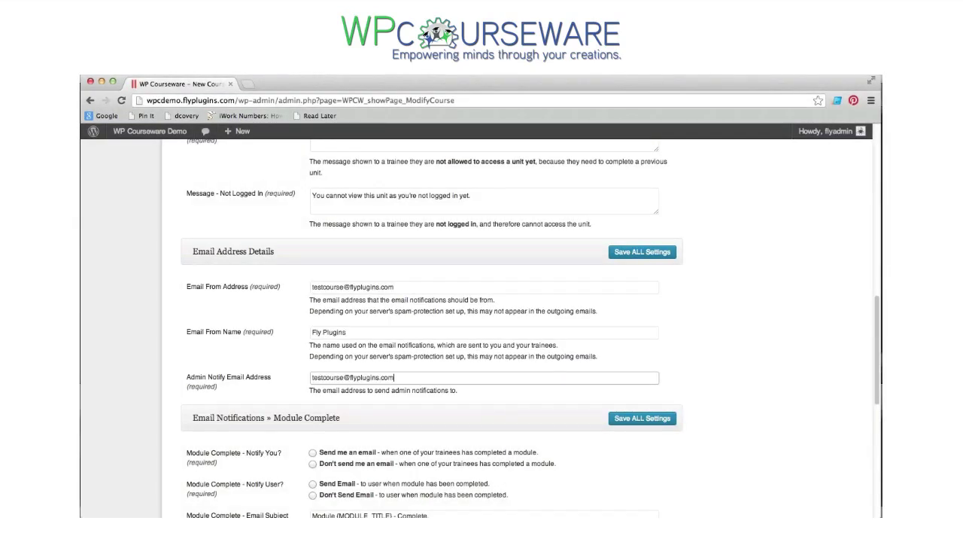
- Enable course-complete emails to both admin and trainee, then save the new course
scroll(460, 292, "down", 5)
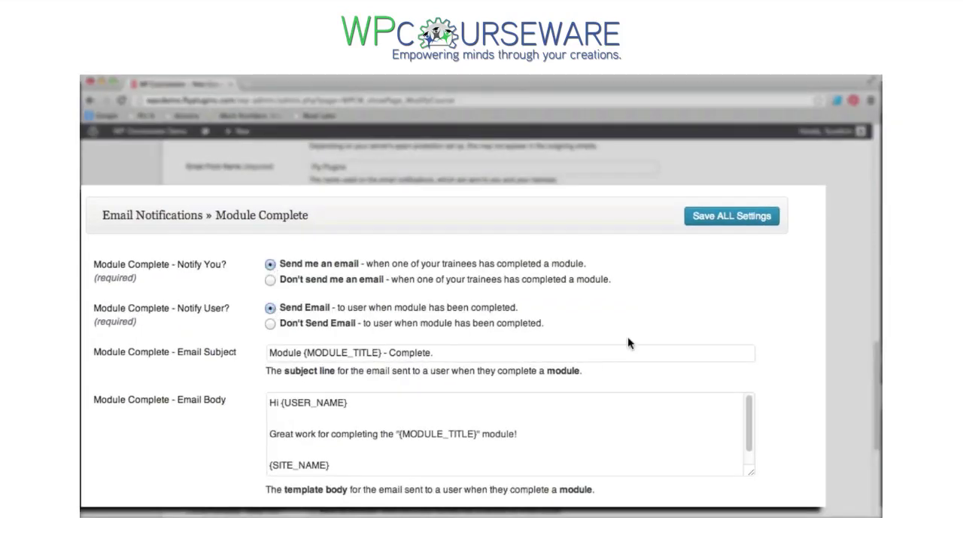
scroll(602, 339, "down", 5)
scroll(567, 339, "down", 3)
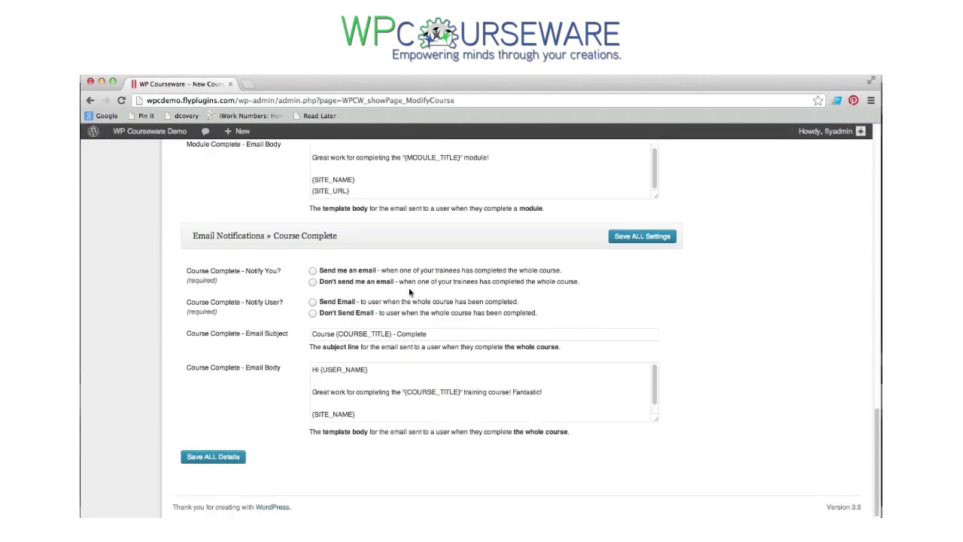
left_click(312, 271)
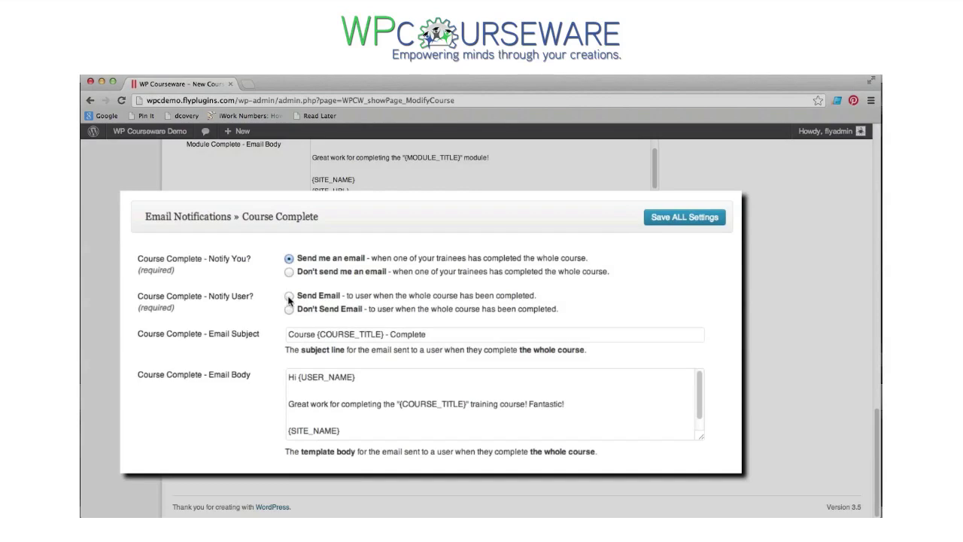
left_click(313, 301)
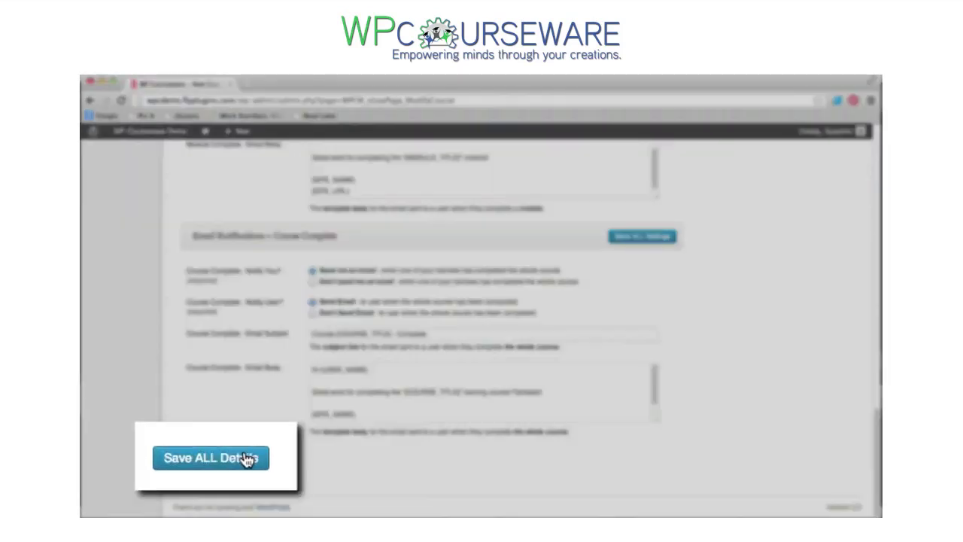
left_click(213, 456)
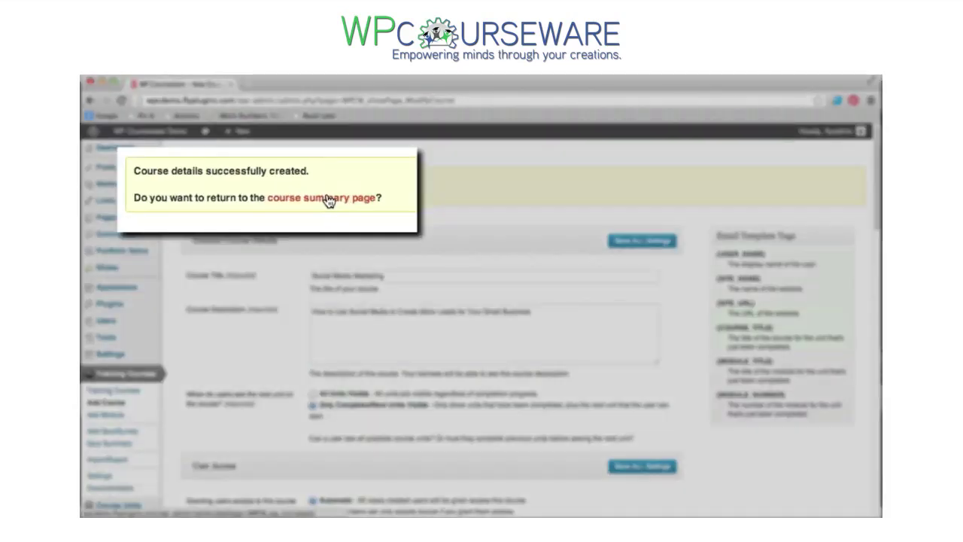
- Add module 'Using Facebook in Small Business', described 'An introduction to Facebook for small business.', to Social Media Marketing
left_click(307, 194)
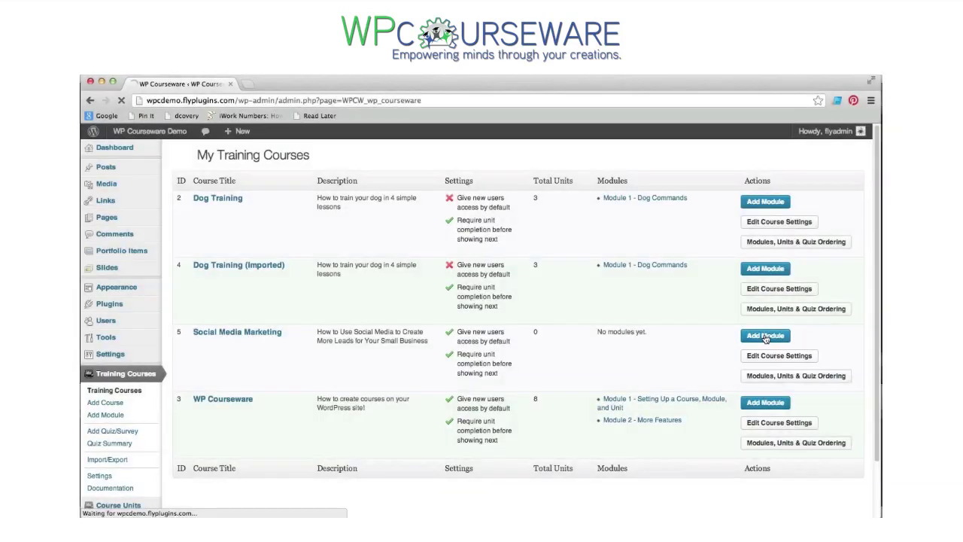
left_click(762, 337)
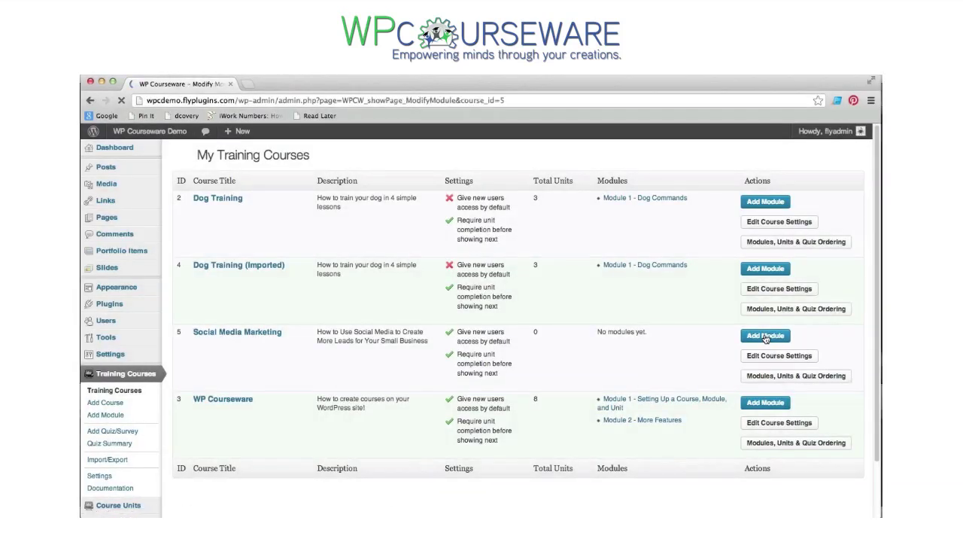
left_click(408, 190)
type("Using Facebook in Small Business")
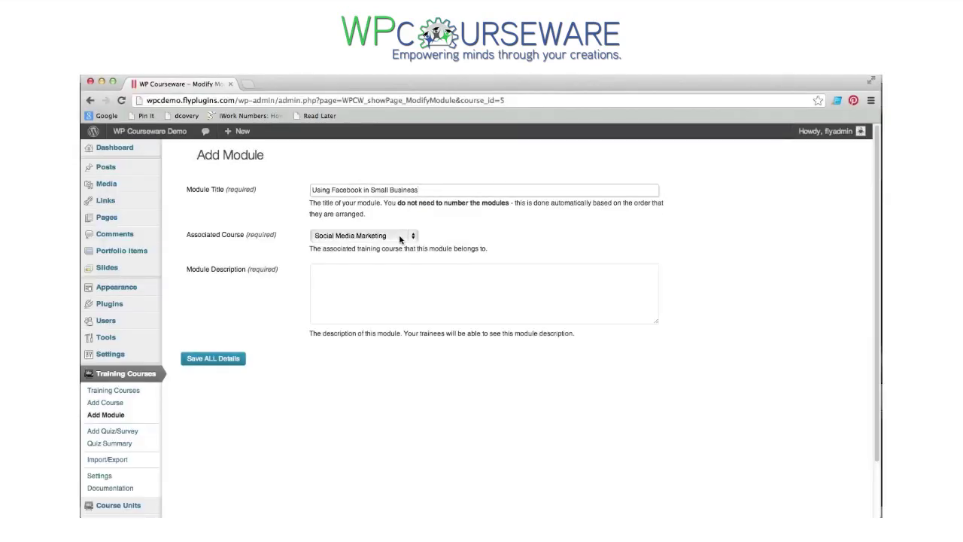
left_click(400, 239)
left_click(436, 241)
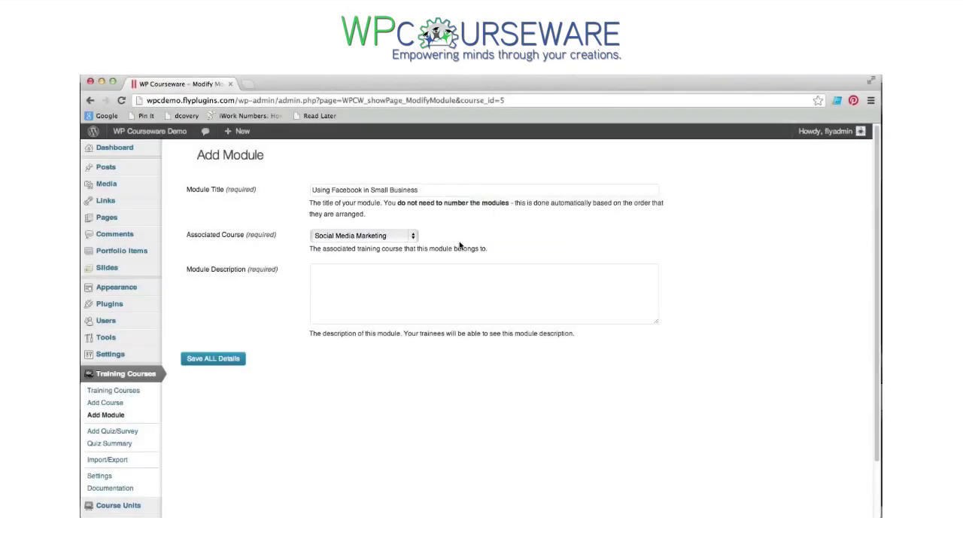
type("An introduction to Facebook for small business.")
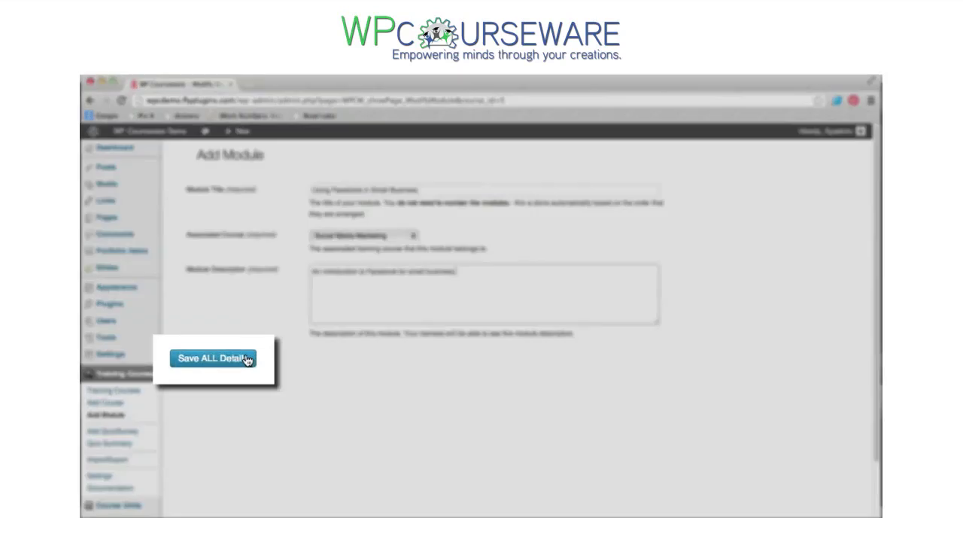
left_click(238, 359)
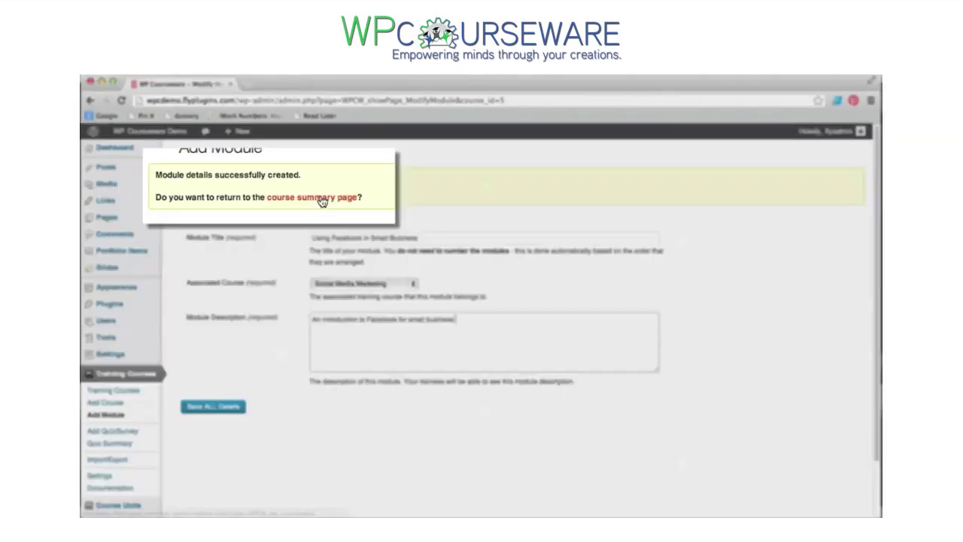
left_click(310, 195)
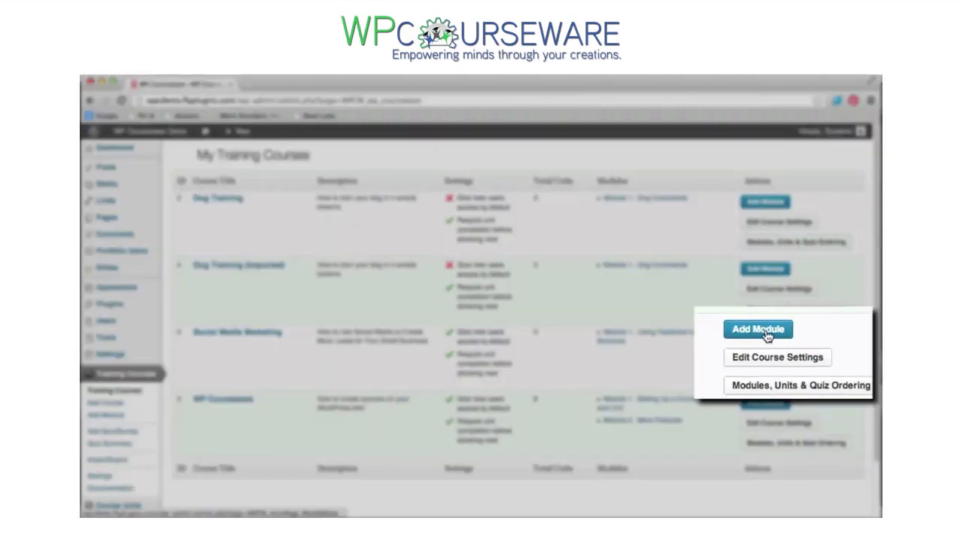
- Add module 'Using Twitter for Small Business' to Social Media Marketing with its Twitter promotions description
left_click(768, 339)
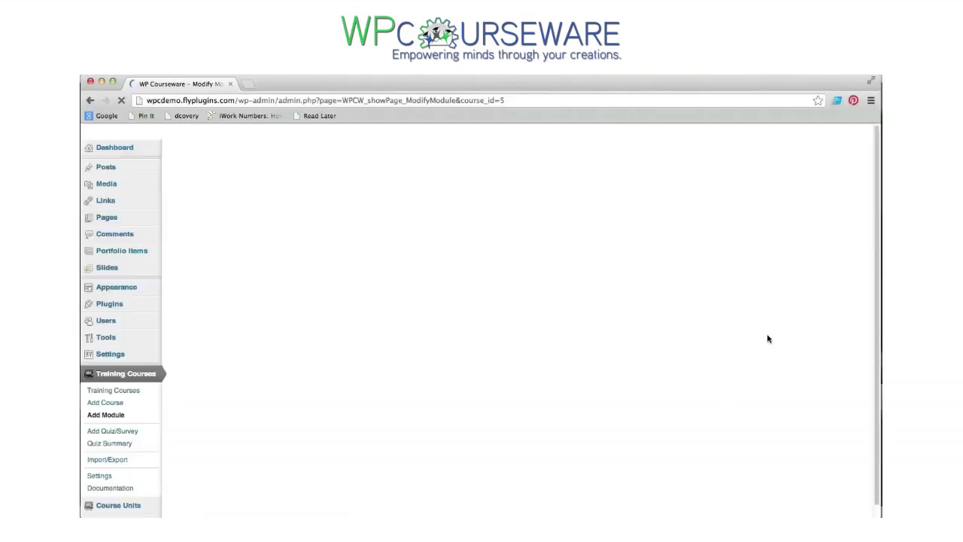
type("Using Twitter for Small Business")
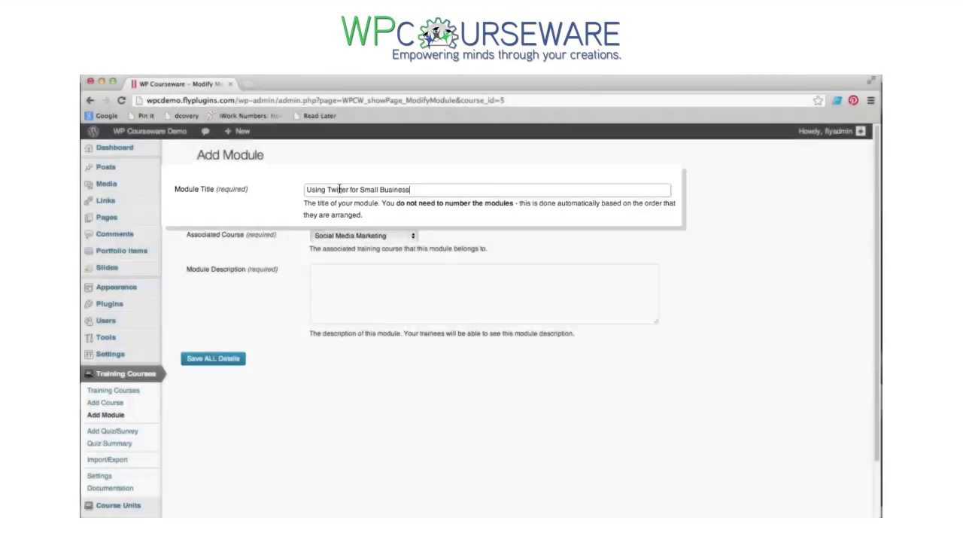
left_click(331, 250)
left_click(382, 240)
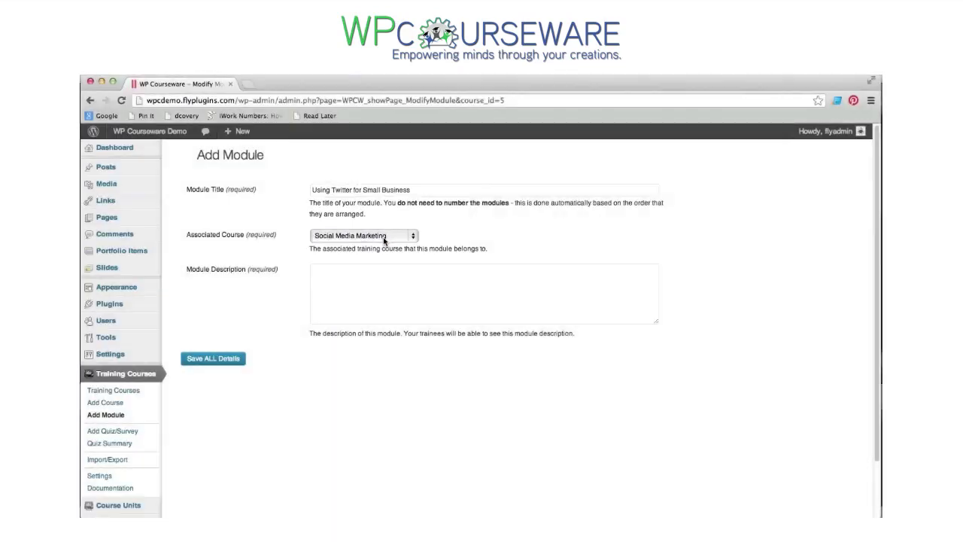
left_click(349, 269)
type("Twitter can be a great way to inform your customers of promotions and special offers.")
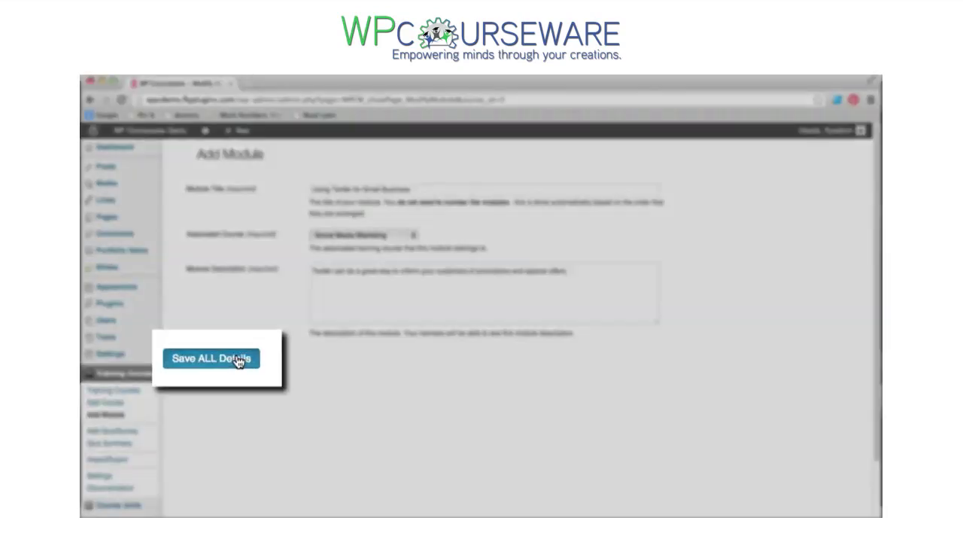
left_click(235, 359)
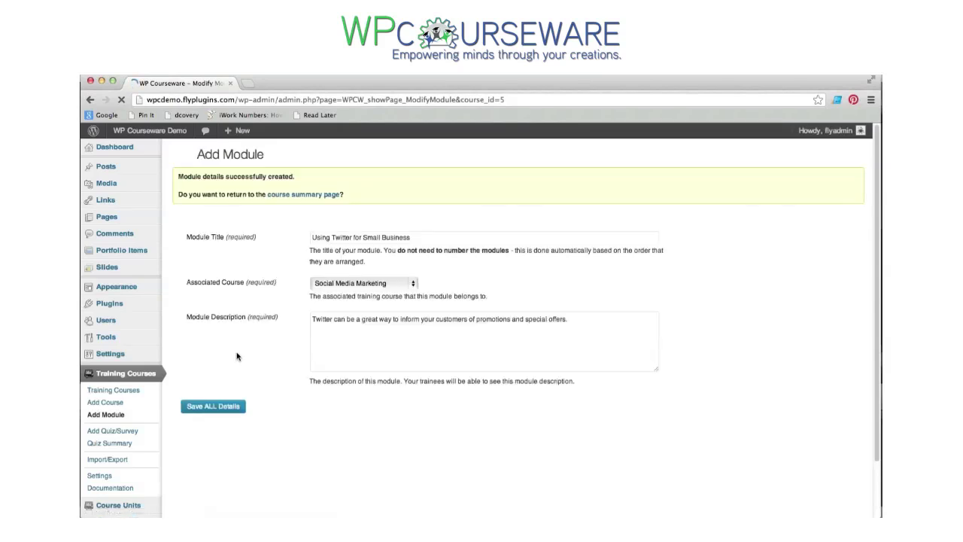
left_click(313, 196)
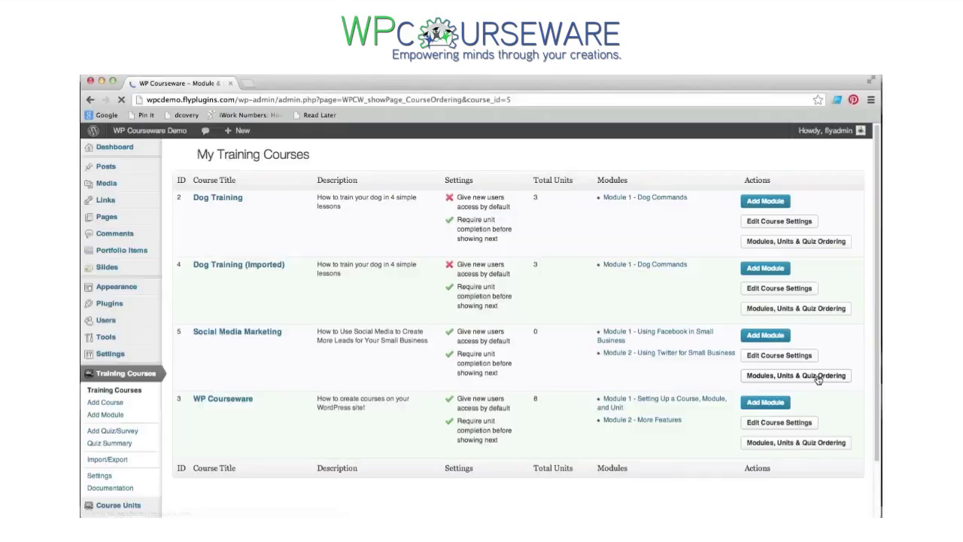
- Check the Social Media Marketing module and unit ordering, then view all posts
left_click(798, 376)
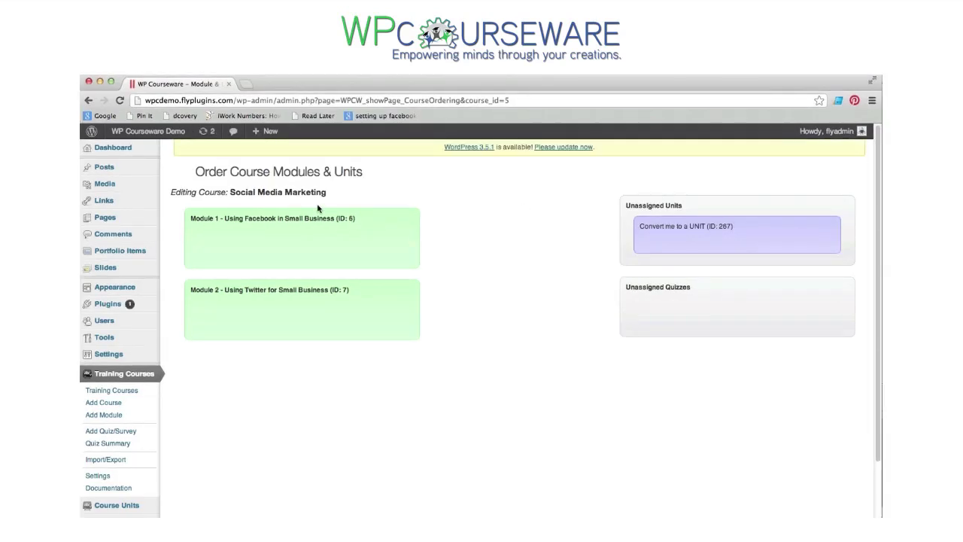
mouse_move(116, 167)
left_click(174, 168)
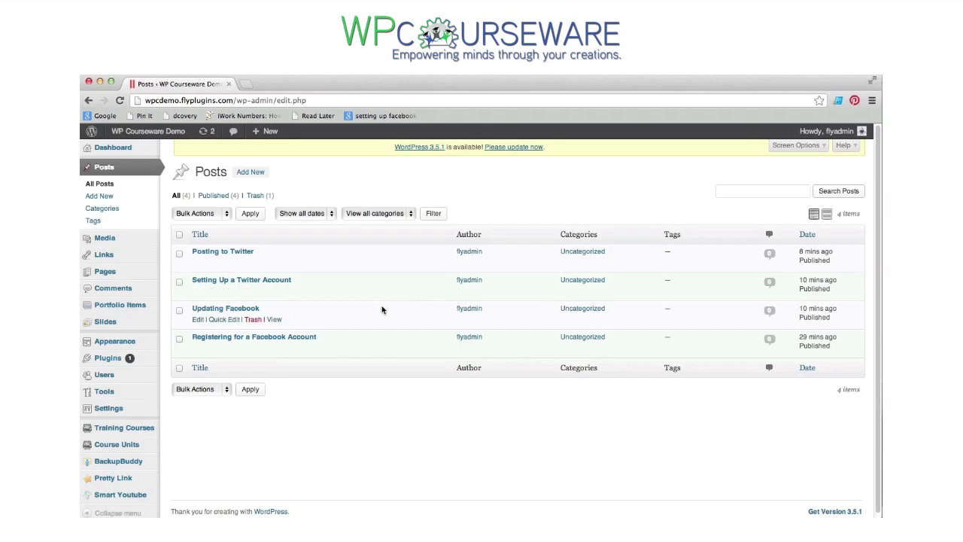
- Convert the 'Registering for a Facebook Account' post into a course unit and reopen Social Media Marketing ordering
left_click(306, 338)
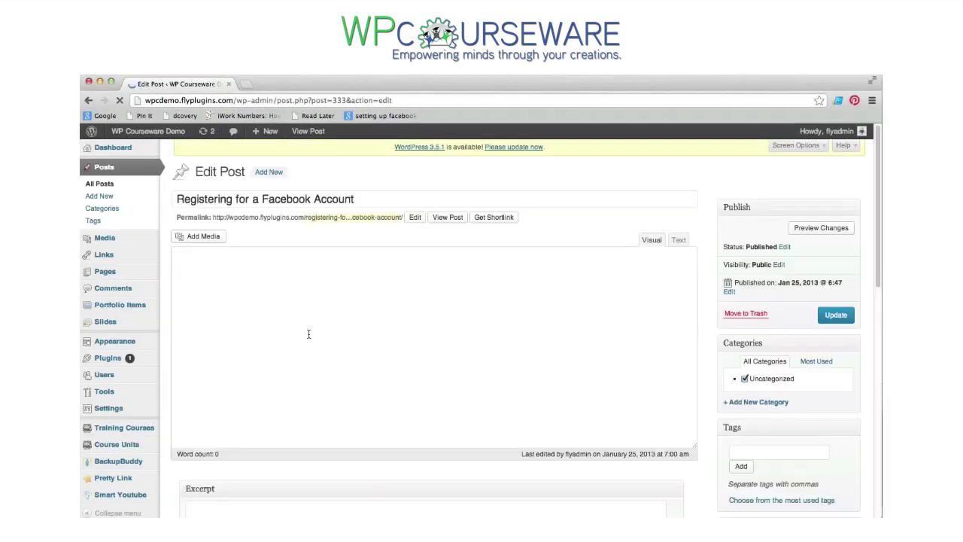
scroll(711, 384, "down", 3)
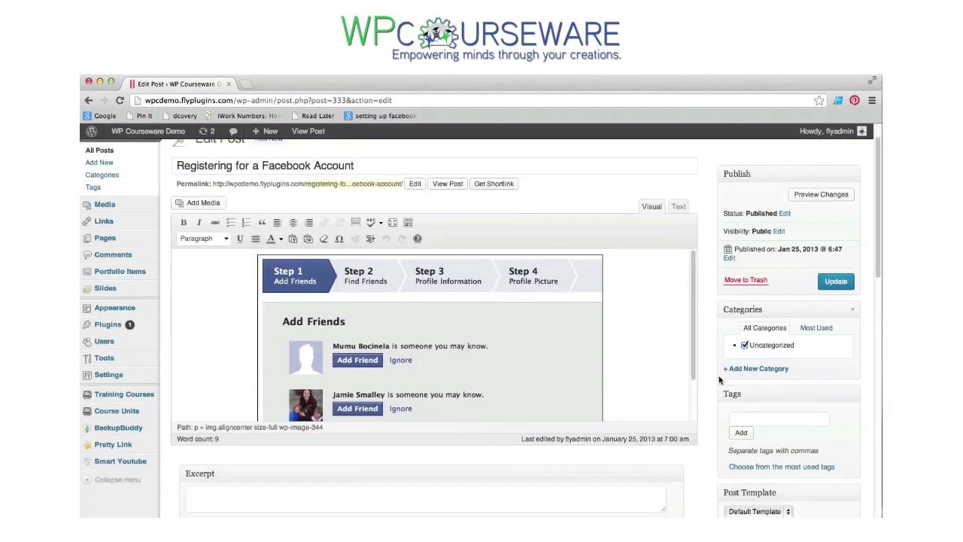
scroll(707, 387, "down", 7)
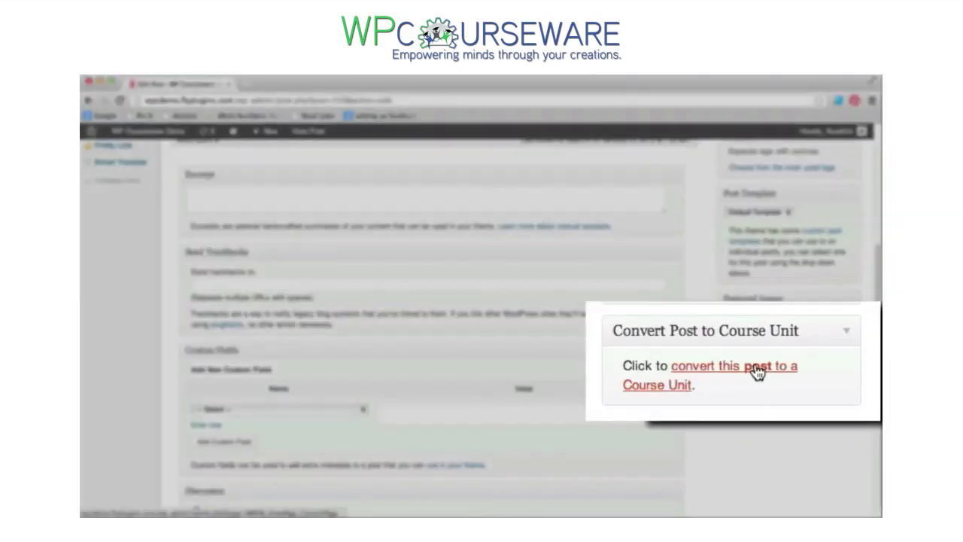
left_click(804, 366)
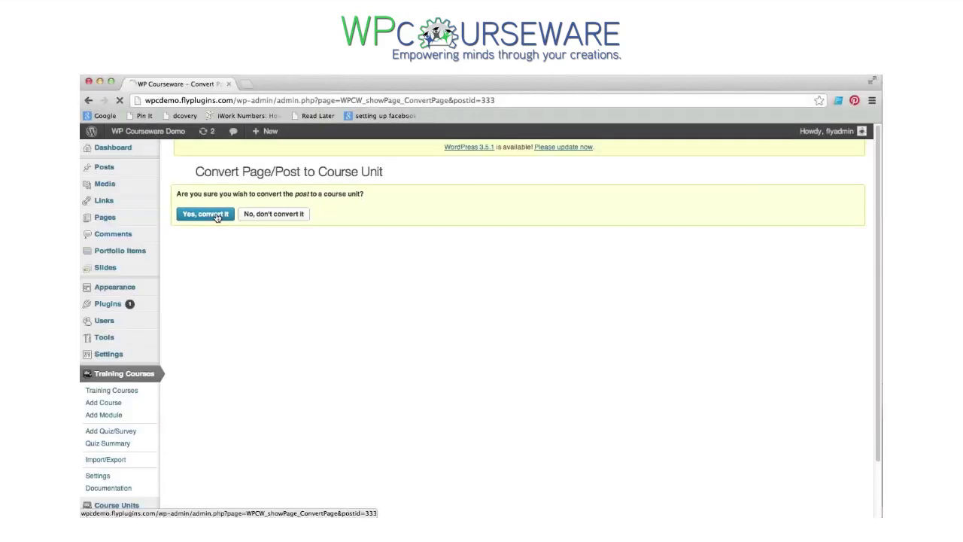
left_click(193, 215)
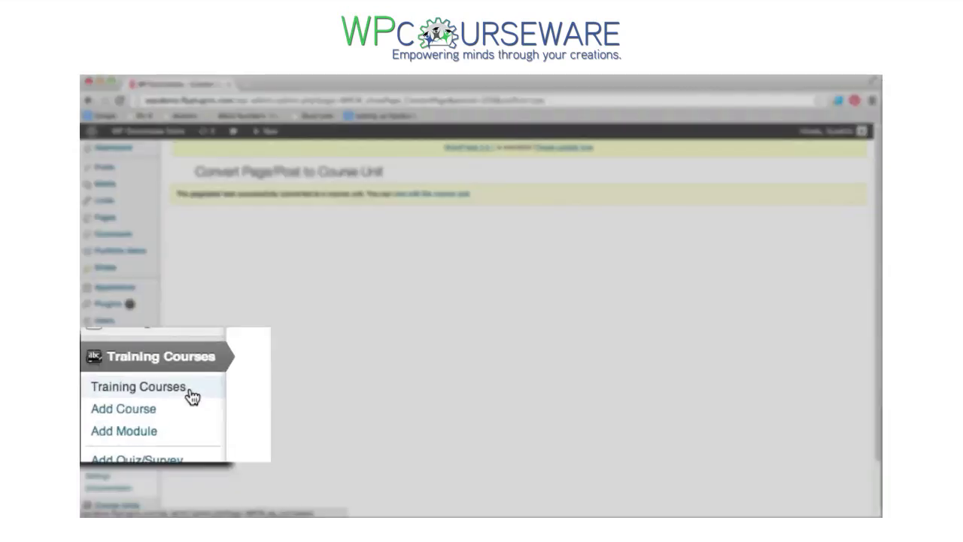
left_click(141, 395)
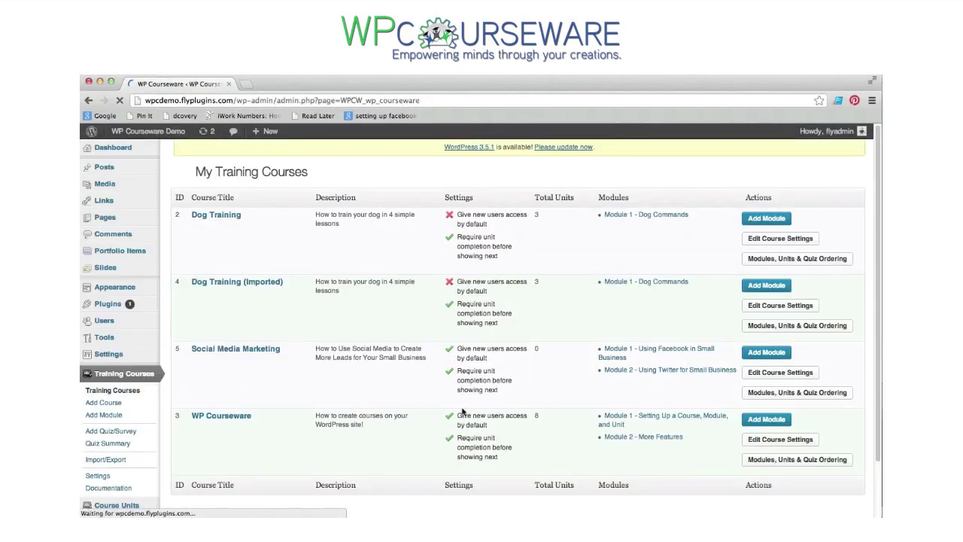
left_click(757, 396)
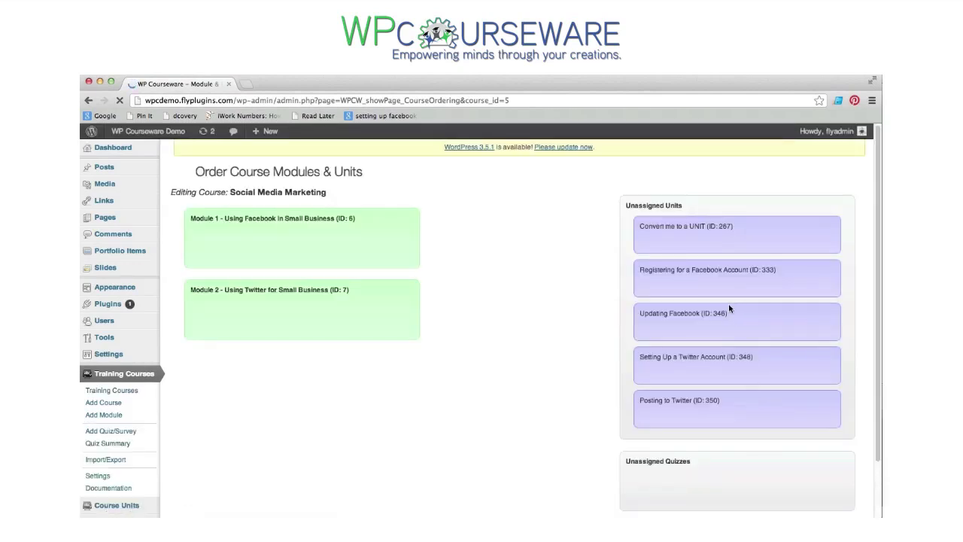
- Place Registering for a Facebook Account and Updating Facebook in Module 1, the Twitter units in Module 2, and save
left_click_drag(709, 282, 327, 250)
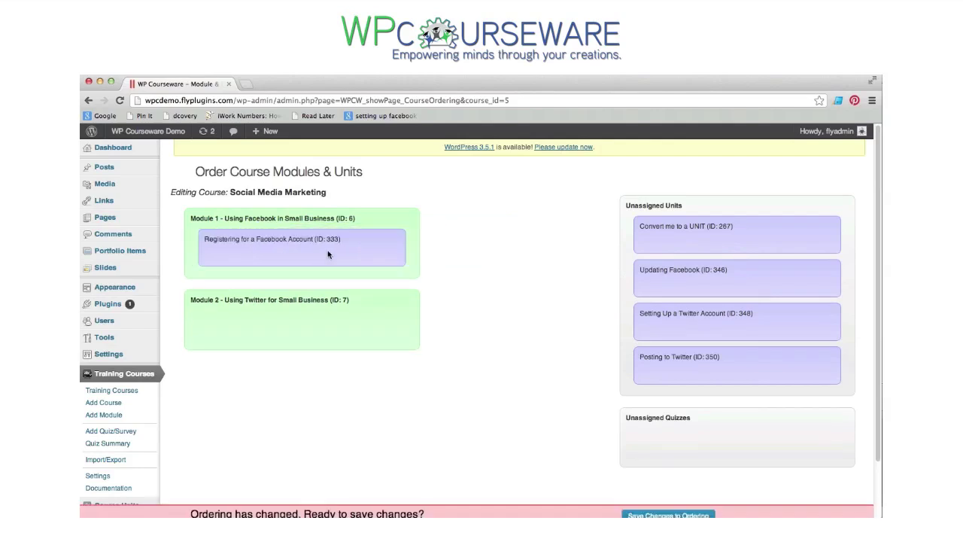
left_click_drag(664, 293, 243, 312)
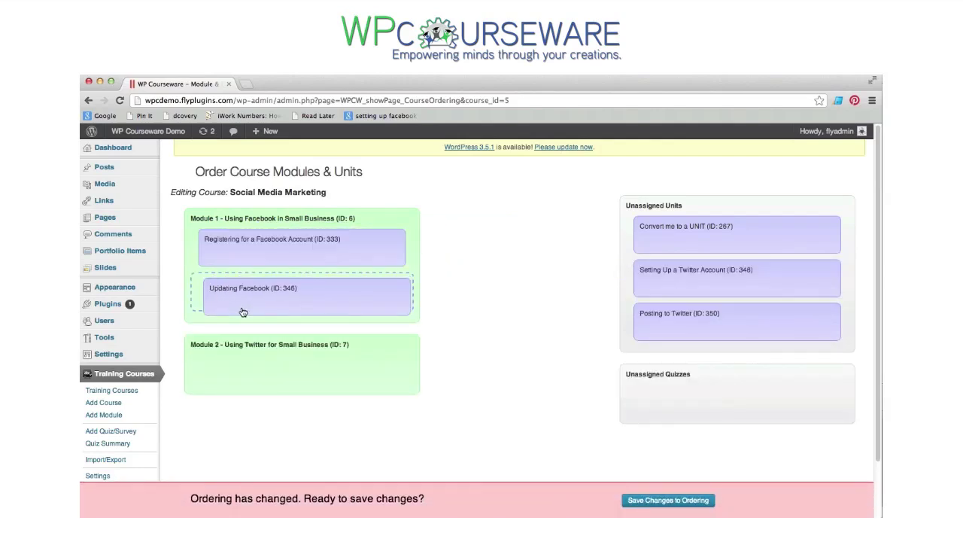
left_click_drag(697, 283, 292, 374)
left_click_drag(675, 283, 257, 424)
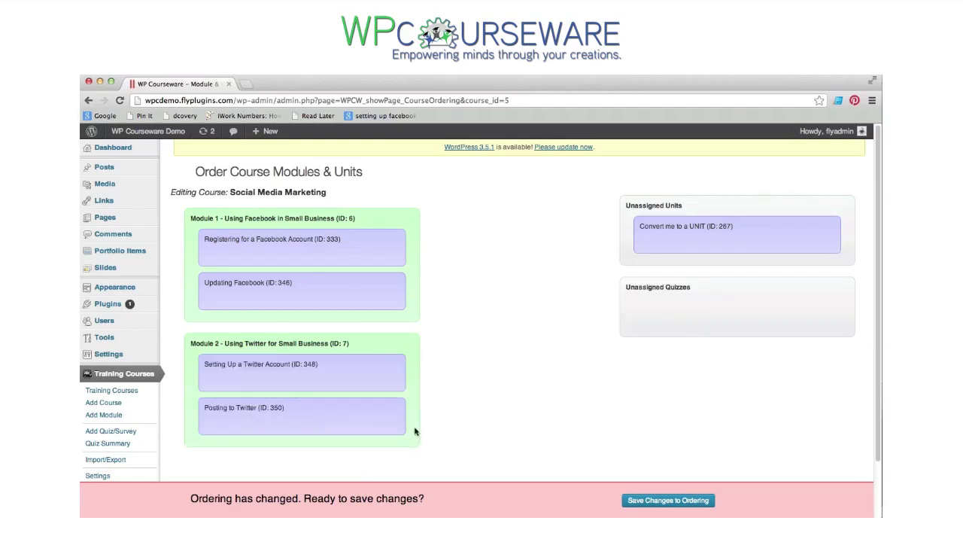
left_click(640, 505)
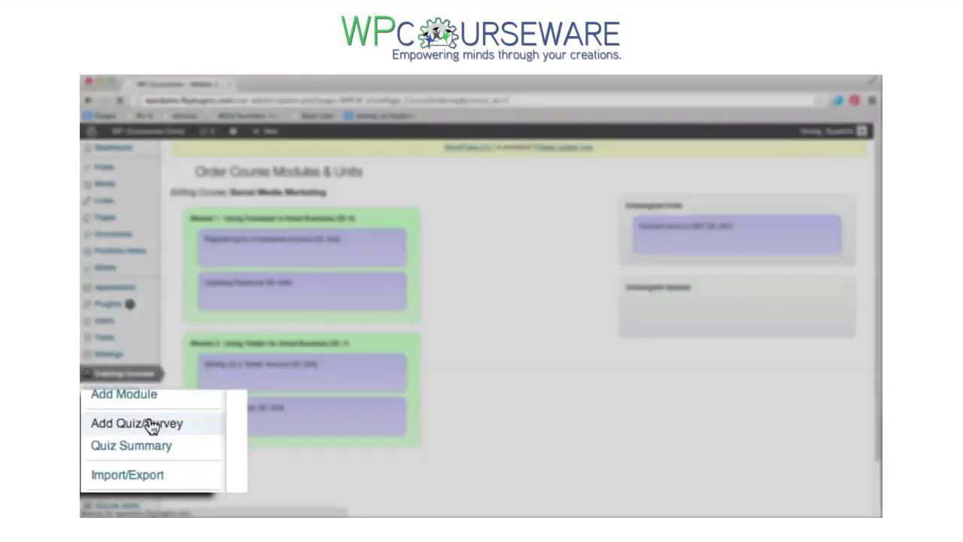
- Start a new quiz titled 'Module 1 Quiz - Facebook Review' and paste in its description
left_click(113, 430)
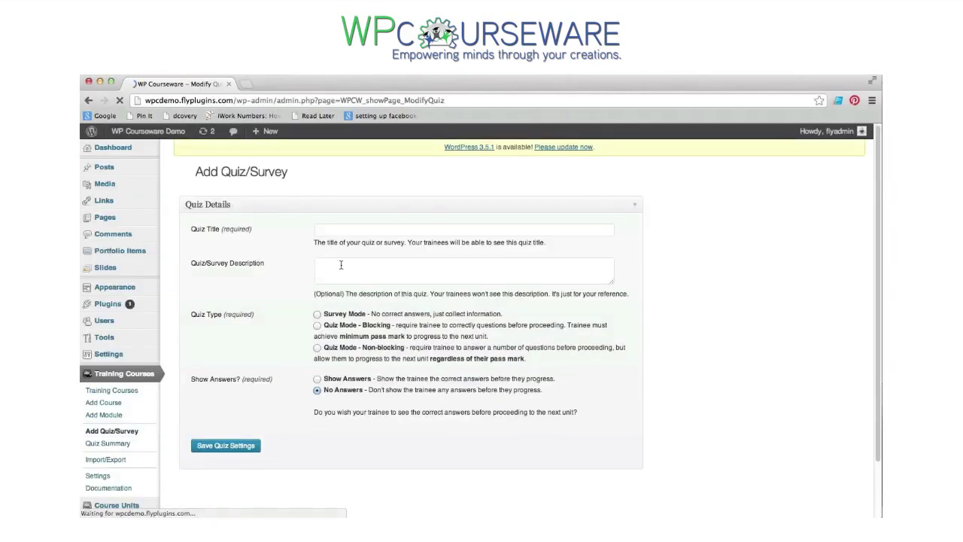
left_click(334, 231)
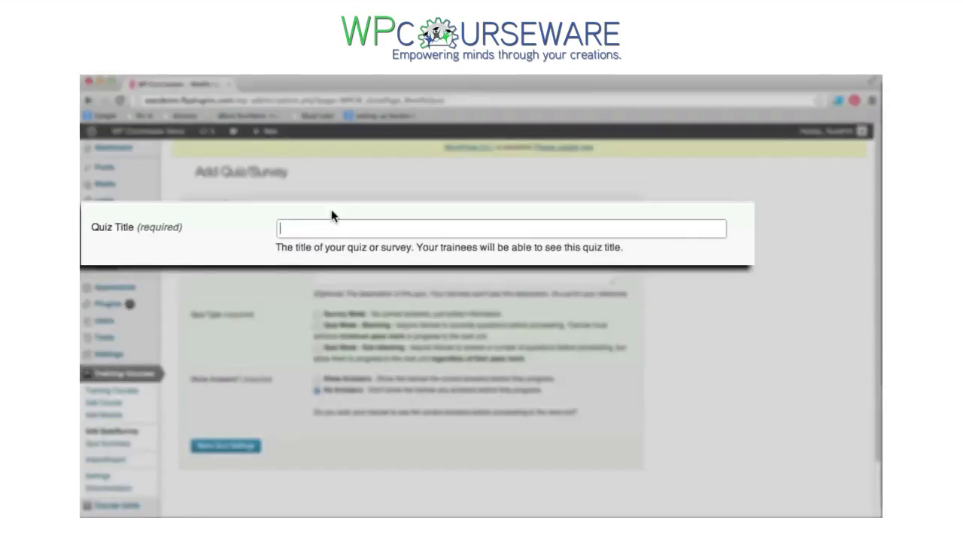
type("Module 1 Quiz - Facebook Review")
left_click(390, 275)
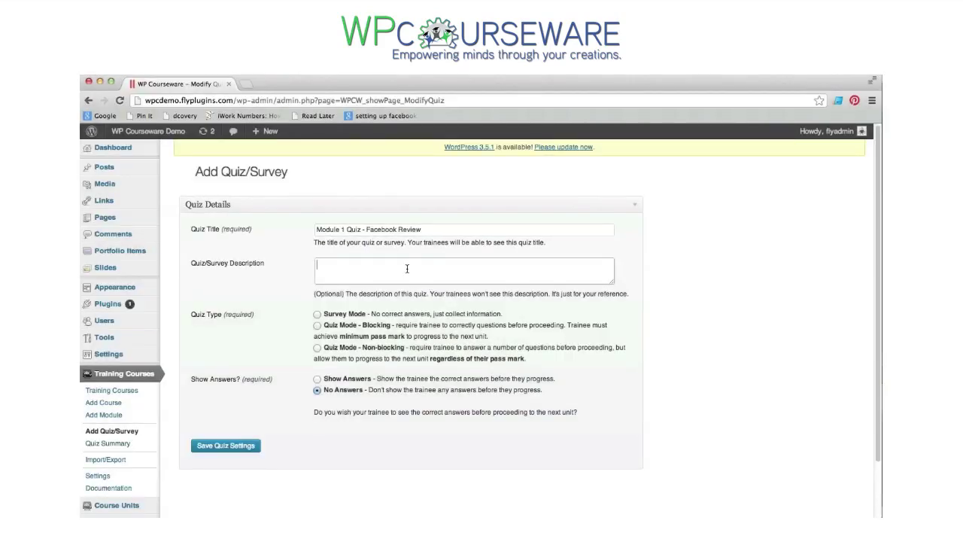
type("Quiz on basic functions associated with setting up and maintaining a Facebook account.")
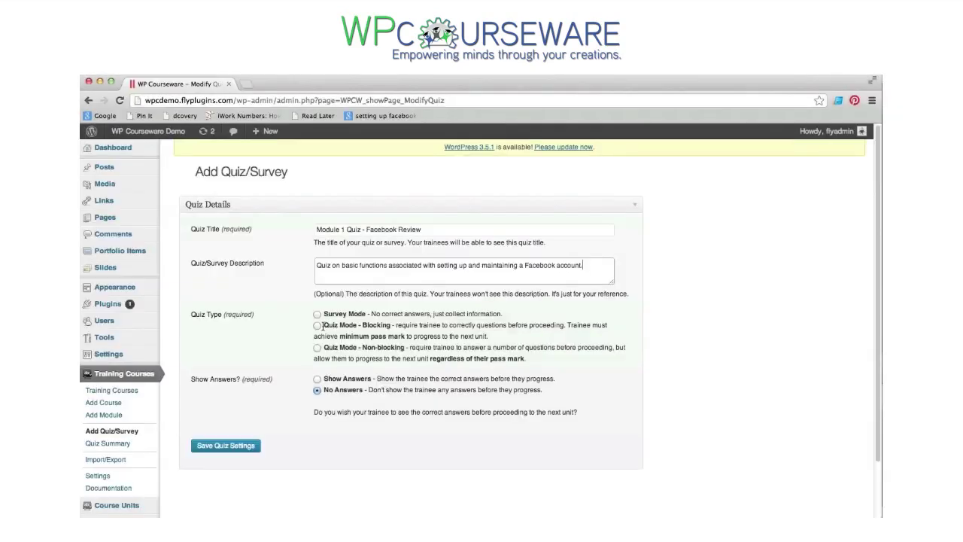
- Set the quiz to blocking mode with a 75% pass mark and answers shown, then save
left_click(319, 326)
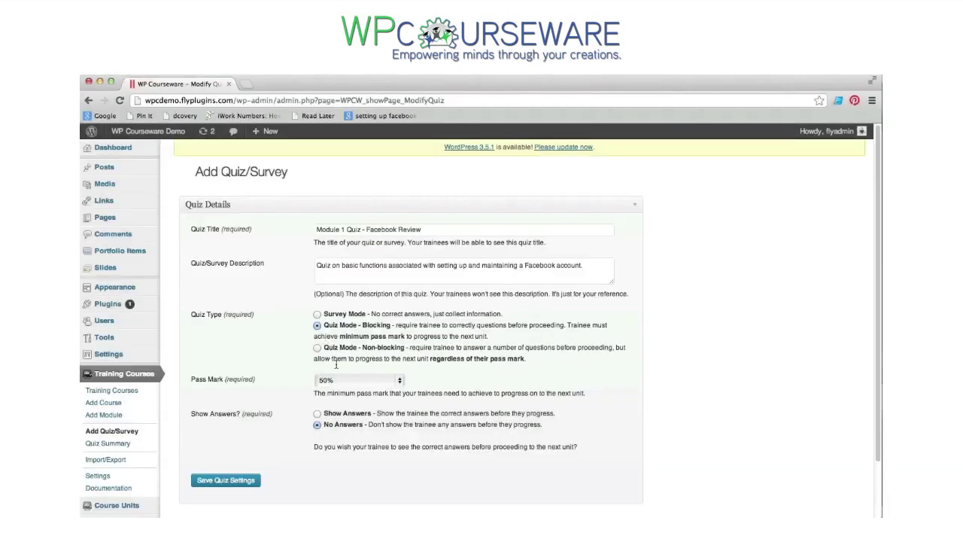
left_click(338, 380)
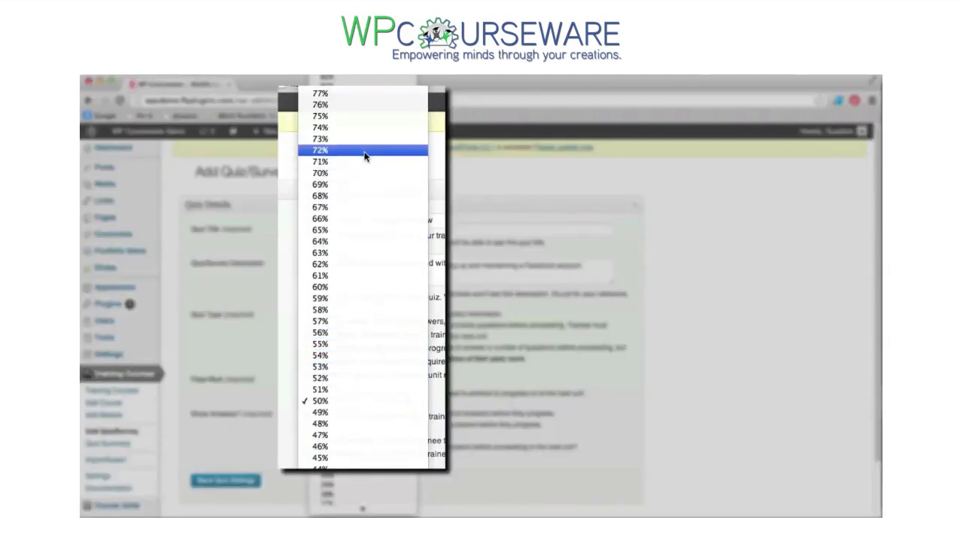
left_click(373, 116)
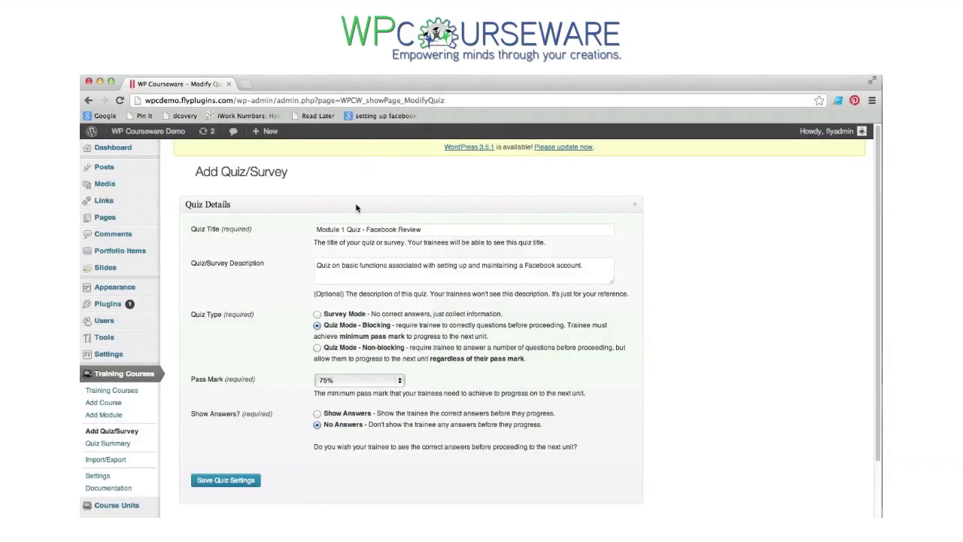
left_click(317, 414)
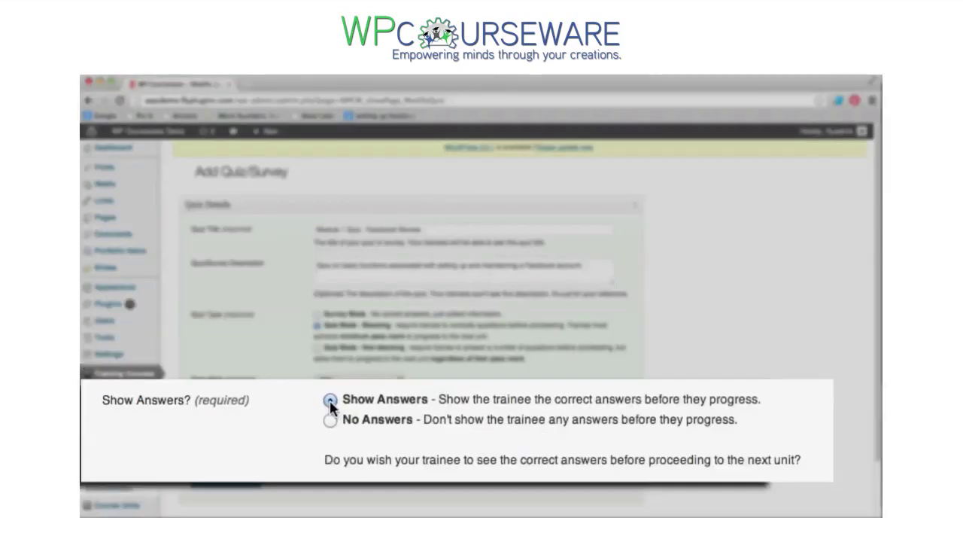
scroll(320, 410, "down", 1)
scroll(321, 405, "down", 1)
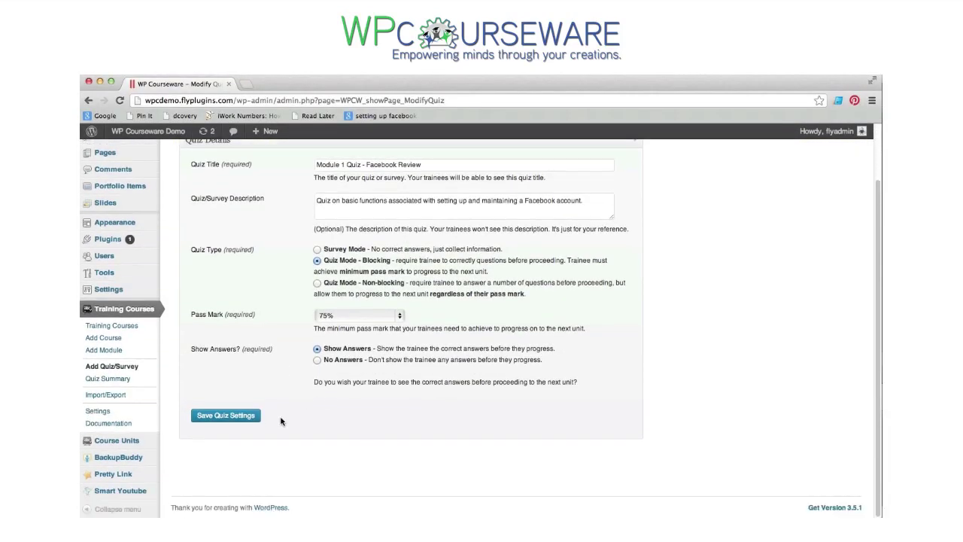
left_click(229, 419)
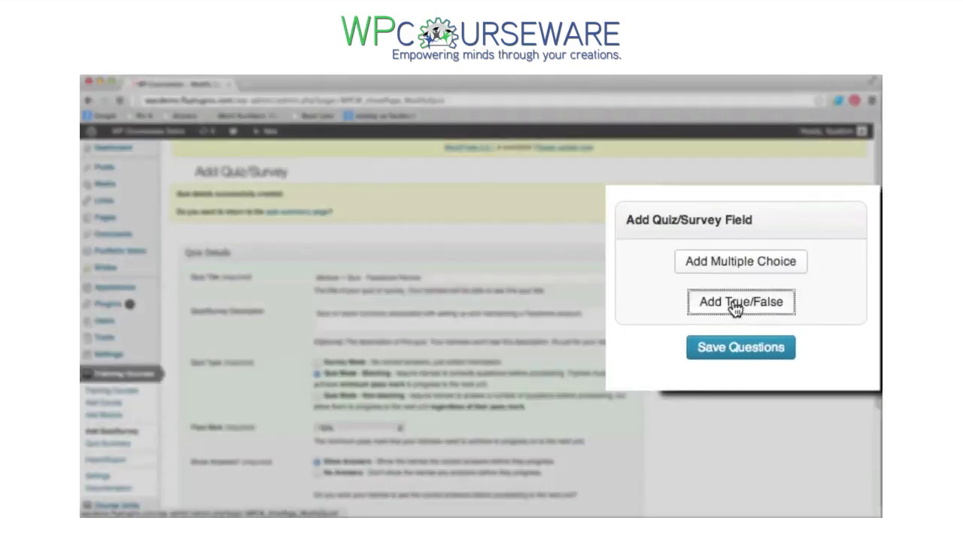
- Add a True/False question about needing a named email address for Facebook, with True correct, and save
left_click(792, 295)
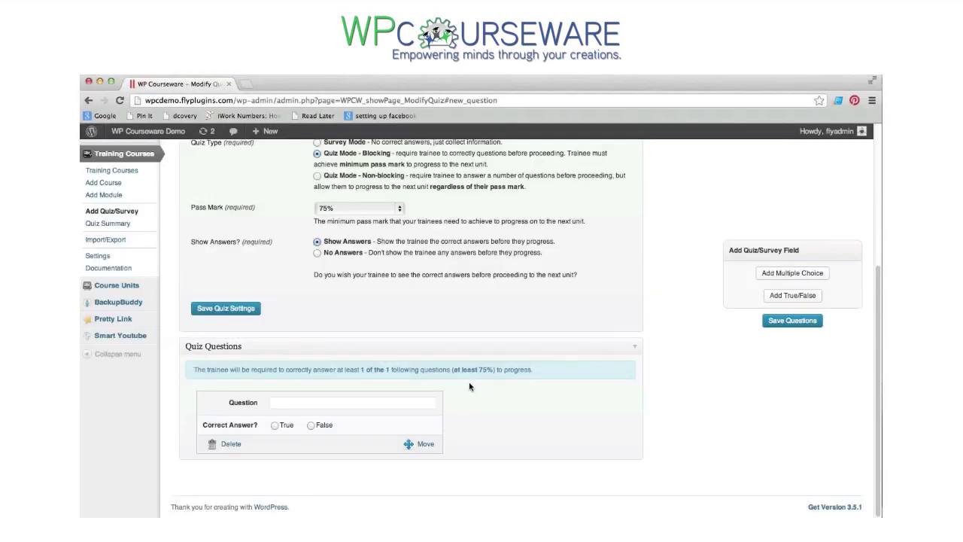
left_click(294, 404)
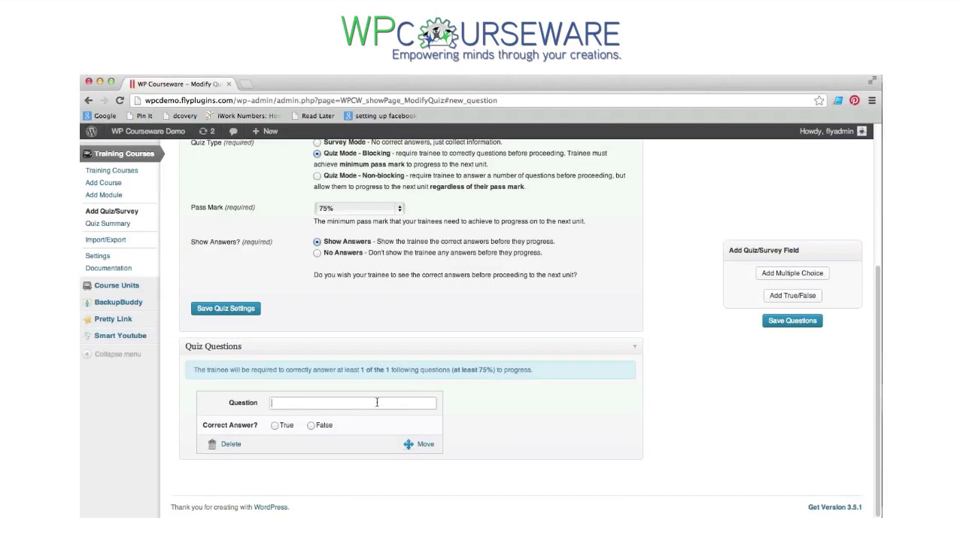
key("super+v")
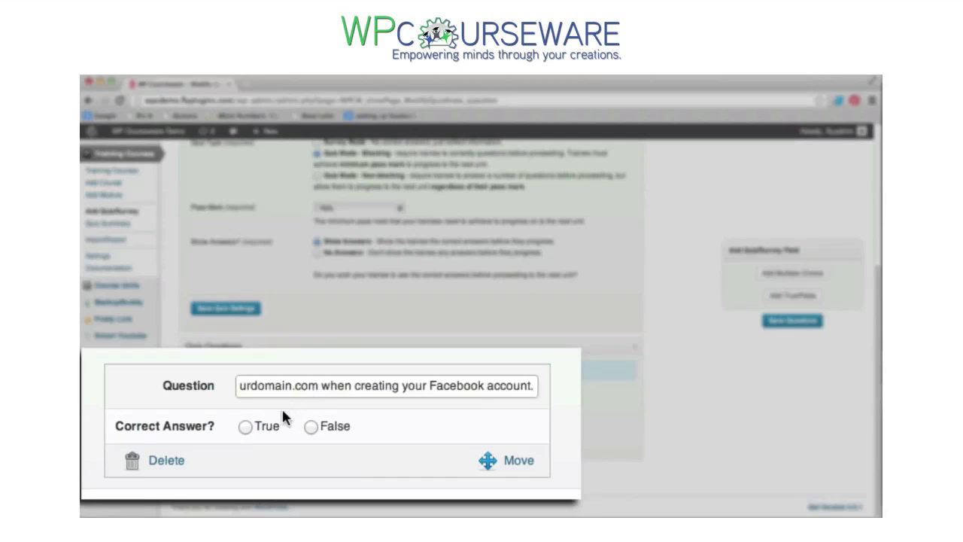
left_click(246, 427)
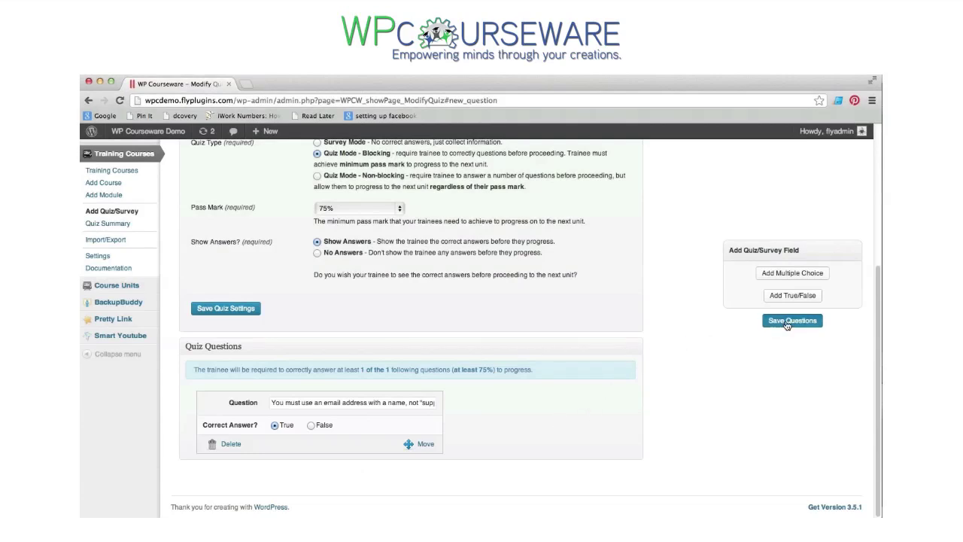
left_click(786, 323)
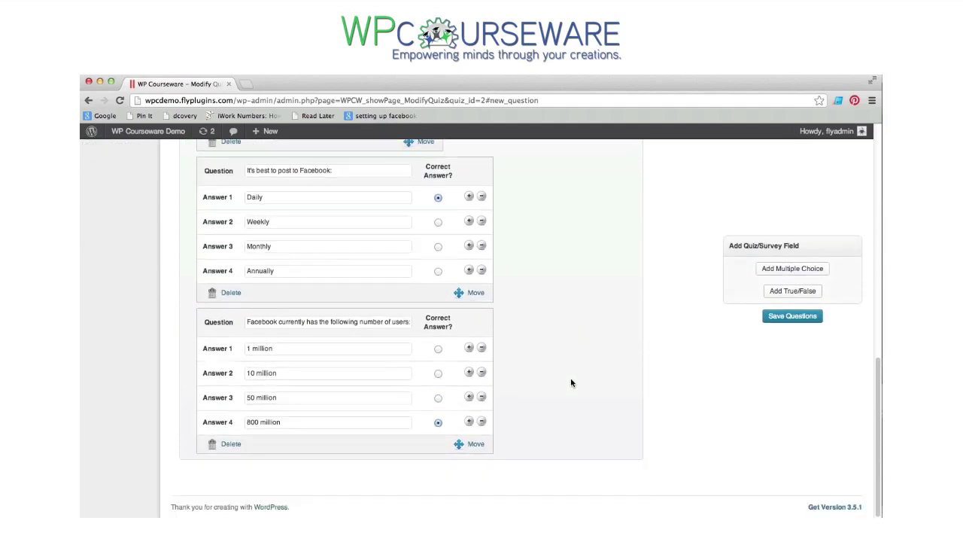
scroll(511, 282, "up", 2)
scroll(511, 285, "up", 5)
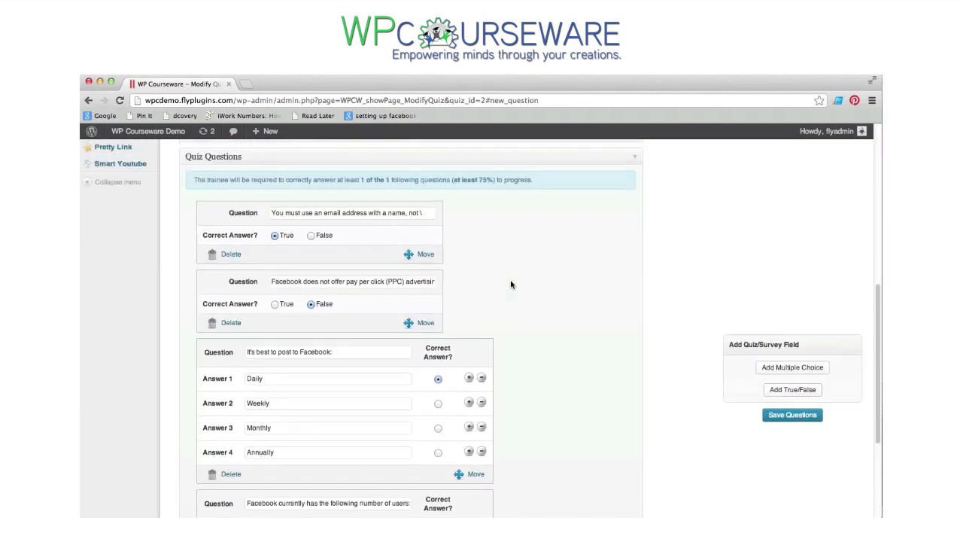
scroll(89, 230, "up", 4)
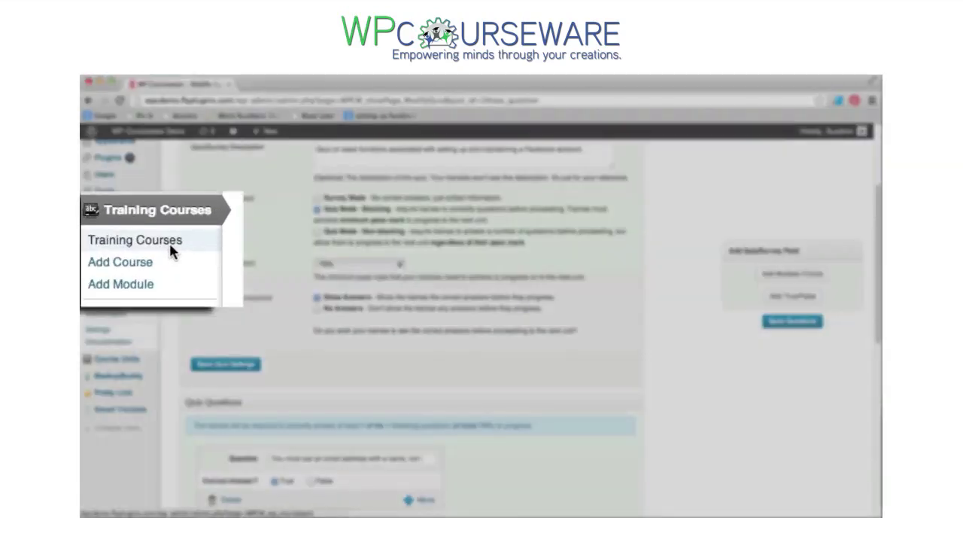
- Drag Module 1 Quiz - Facebook Review below Updating Facebook in Module 1 and save the ordering
left_click(136, 246)
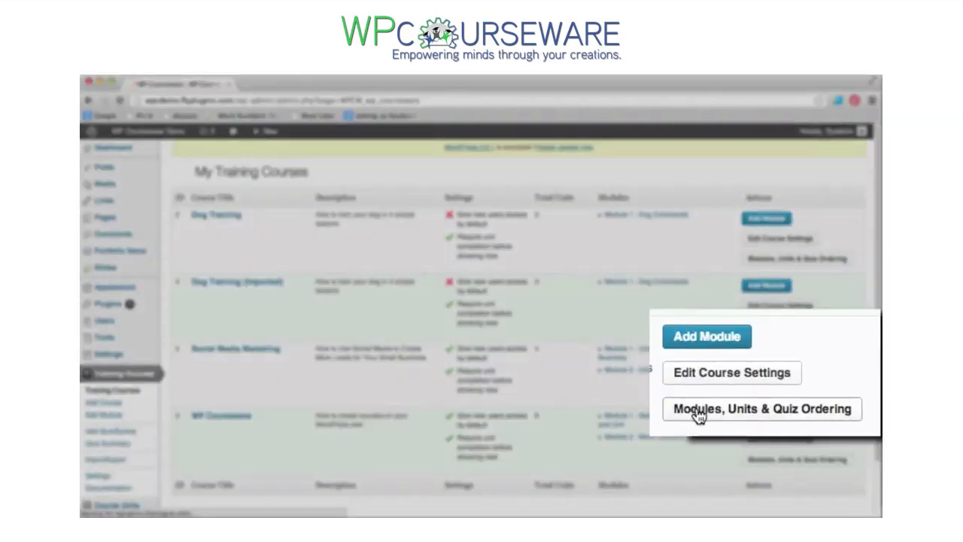
left_click(757, 393)
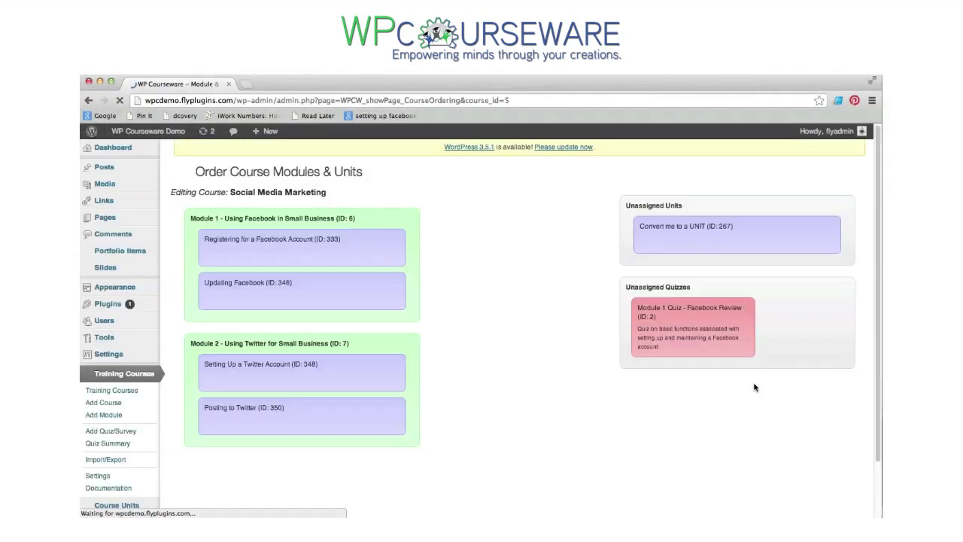
left_click_drag(708, 319, 354, 317)
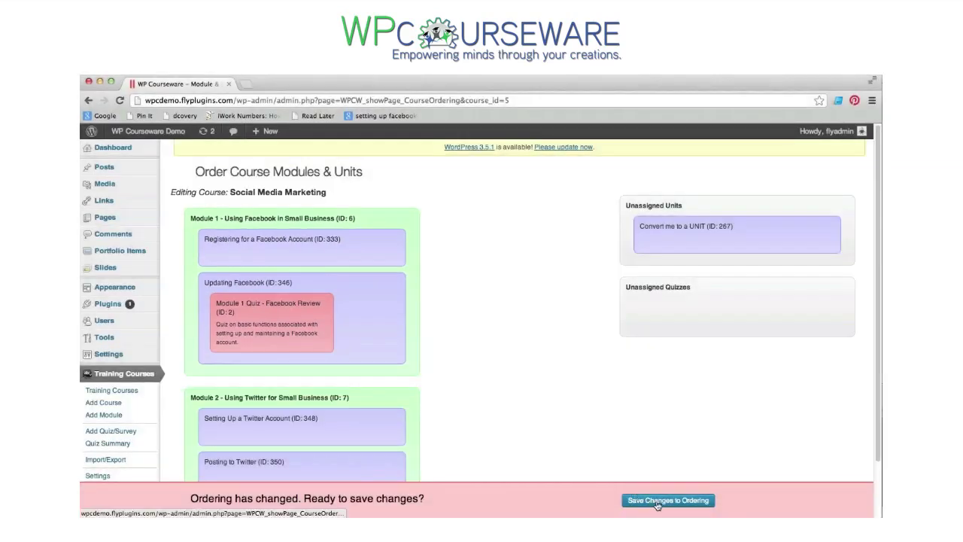
left_click(657, 501)
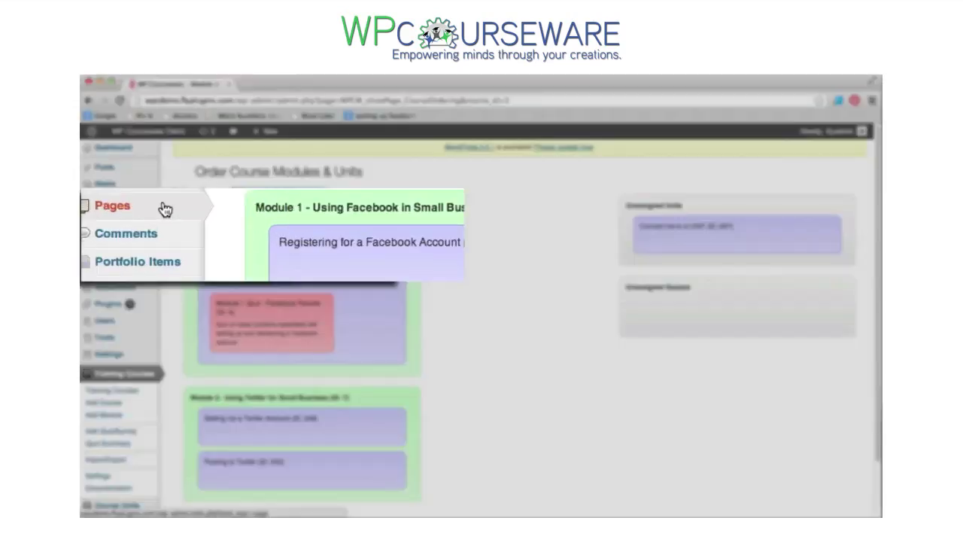
- Create a new page titled Social Media Marketing containing the [wpcourse course="5"] outline shortcode
left_click(175, 230)
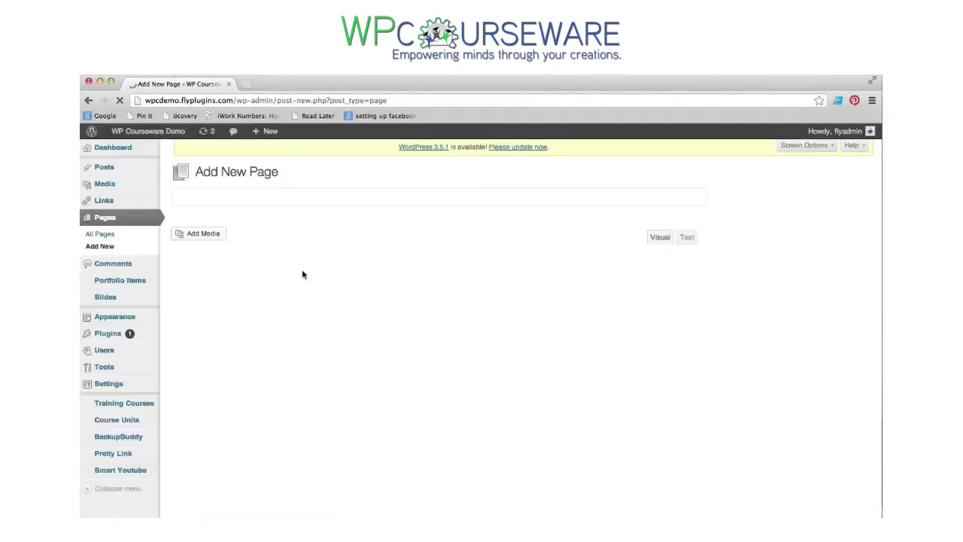
left_click(264, 196)
type("Social Media Marketing")
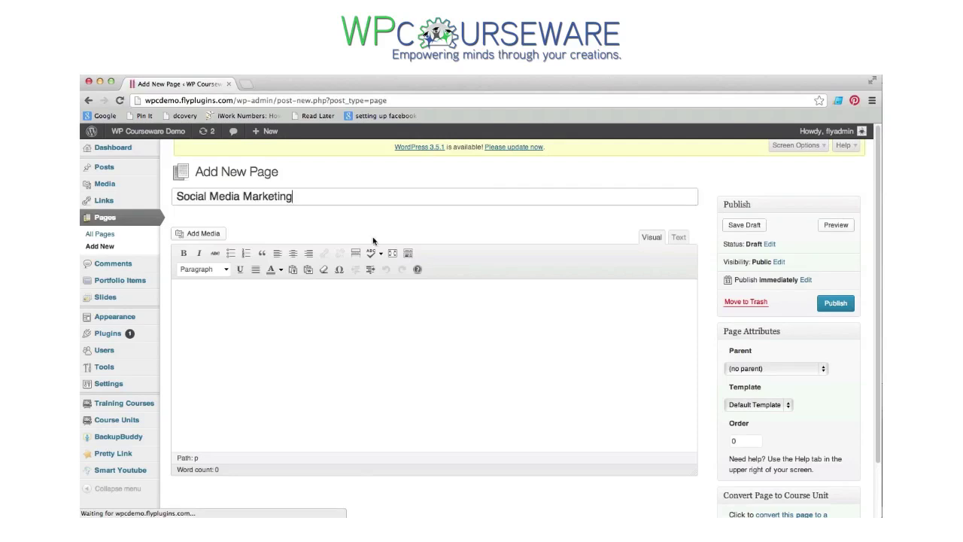
left_click(323, 295)
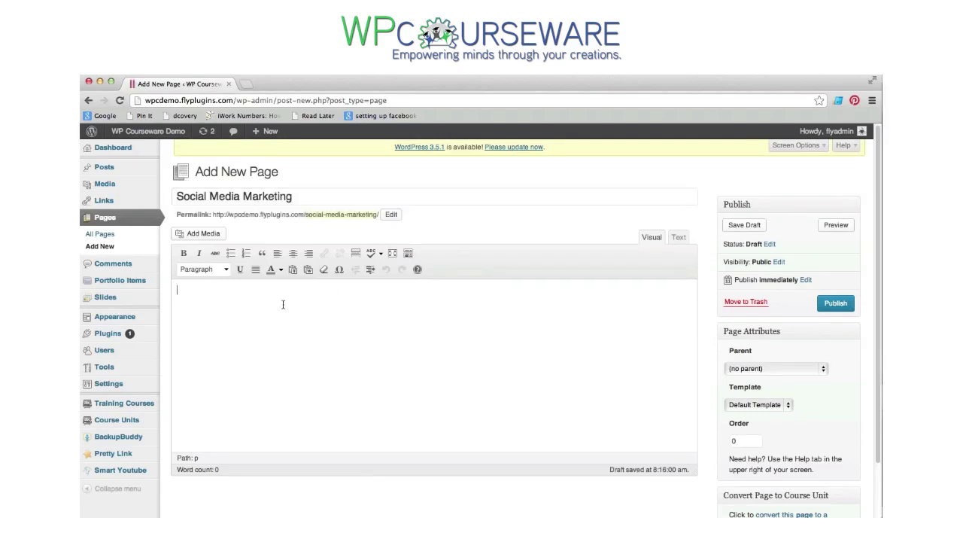
type("[wpcourse course=\"5\" module_desc=\"true\" show_title=\"true\" show_desc=\"true\" /]")
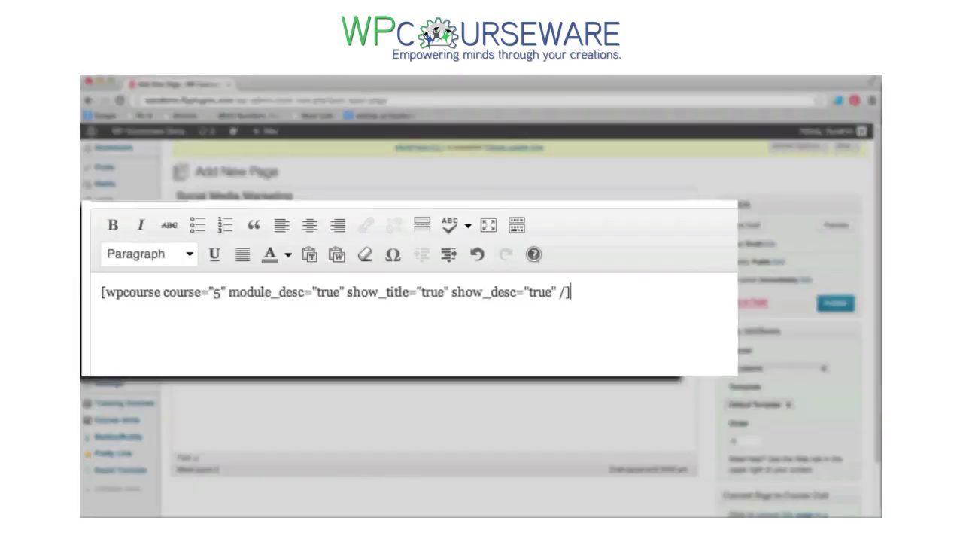
- Publish the Social Media Marketing page and open the live page in a new tab
left_click(838, 304)
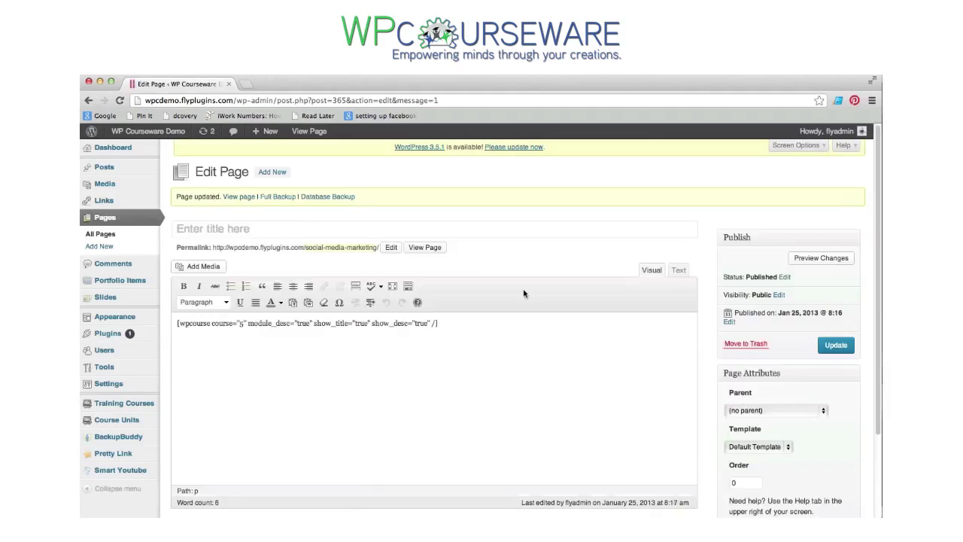
right_click(435, 254)
left_click(443, 256)
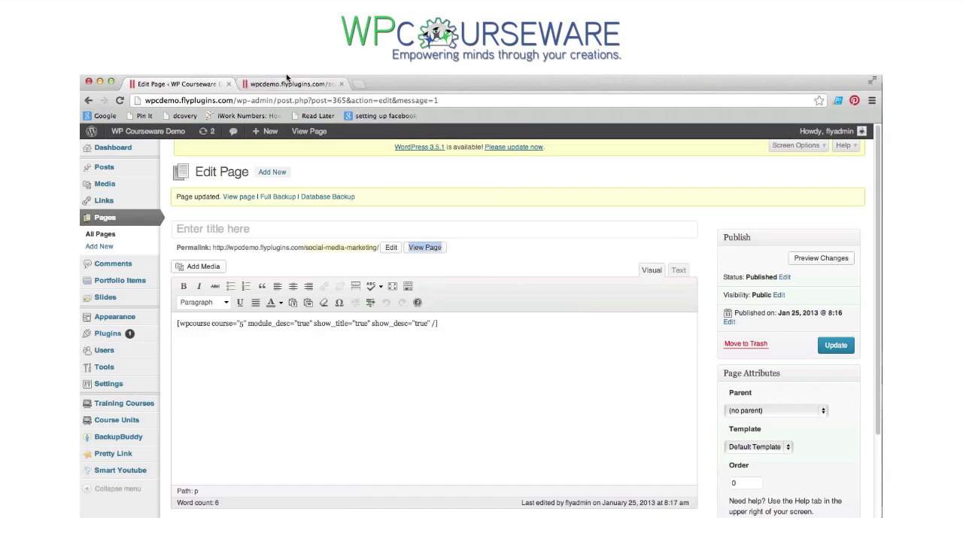
- On the live outline page, mark Registering for a Facebook Account completed and go to the next unit
left_click(290, 85)
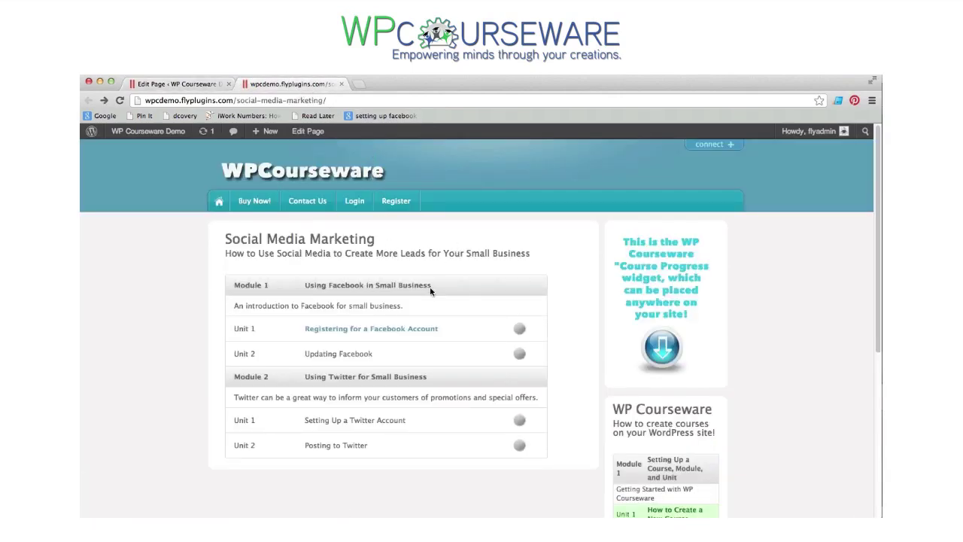
left_click(413, 330)
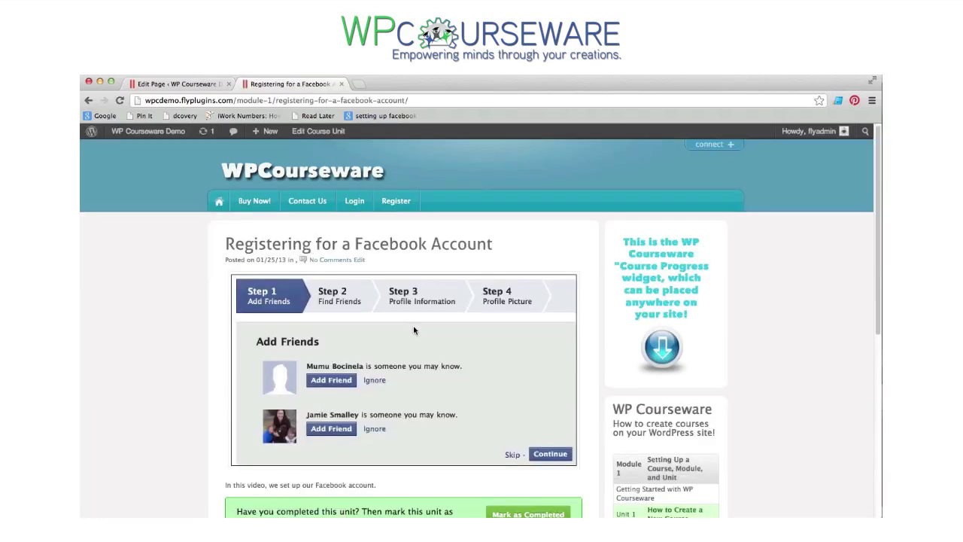
scroll(413, 330, "down", 3)
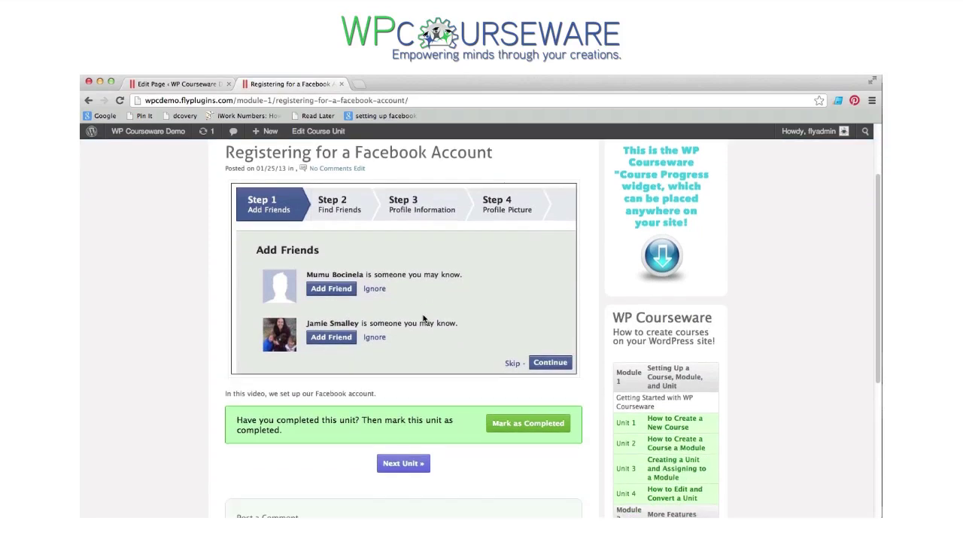
scroll(432, 337, "down", 1)
left_click(506, 403)
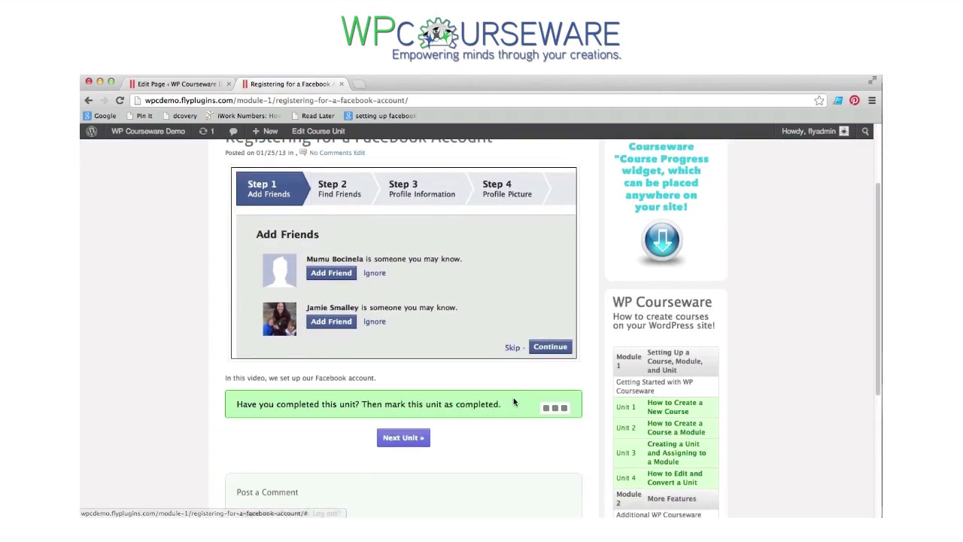
left_click(412, 440)
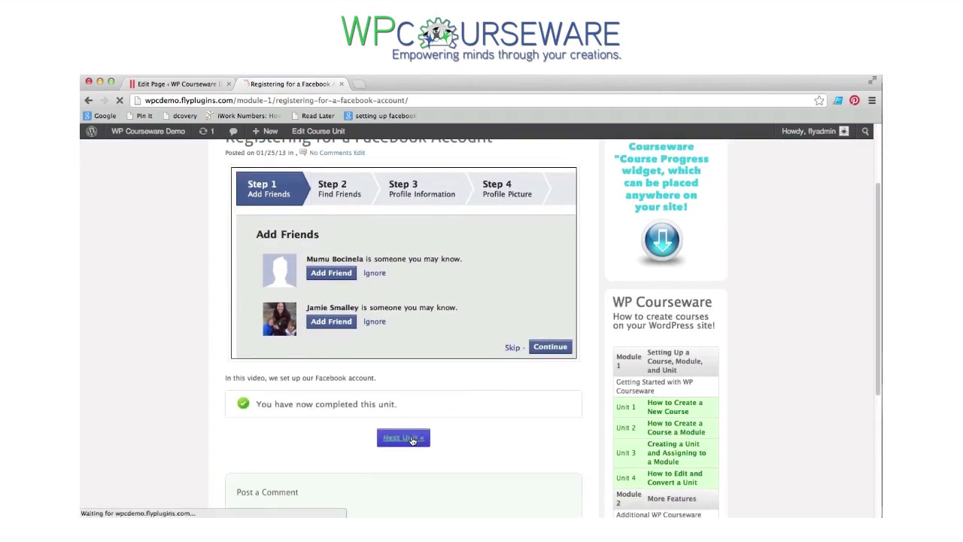